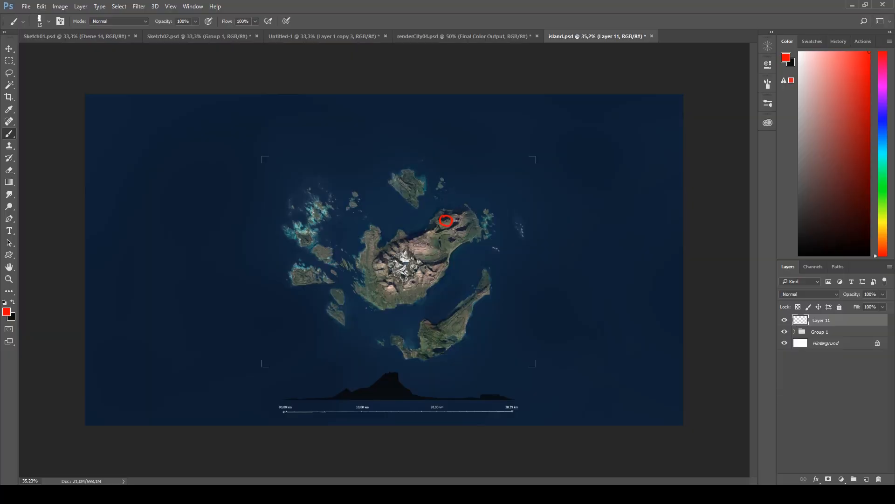
- Mark points of interest on the main island with freehand red circles and arrows on Layer 11
drag(429, 233, 400, 255)
drag(387, 238, 396, 247)
key(bracketleft)
drag(351, 217, 398, 224)
drag(431, 206, 430, 222)
drag(427, 217, 430, 223)
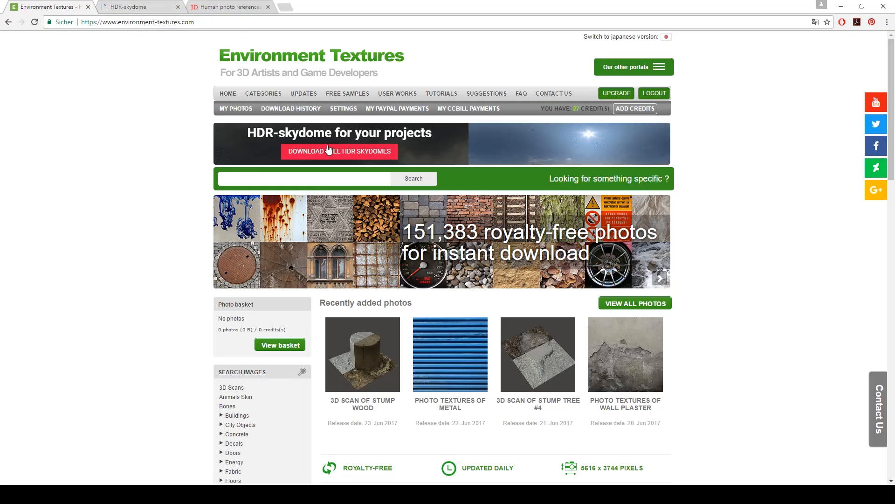
- Look over the Environment Textures home page in the browser and open its Detailed objects category
scroll(367, 176, down, 3)
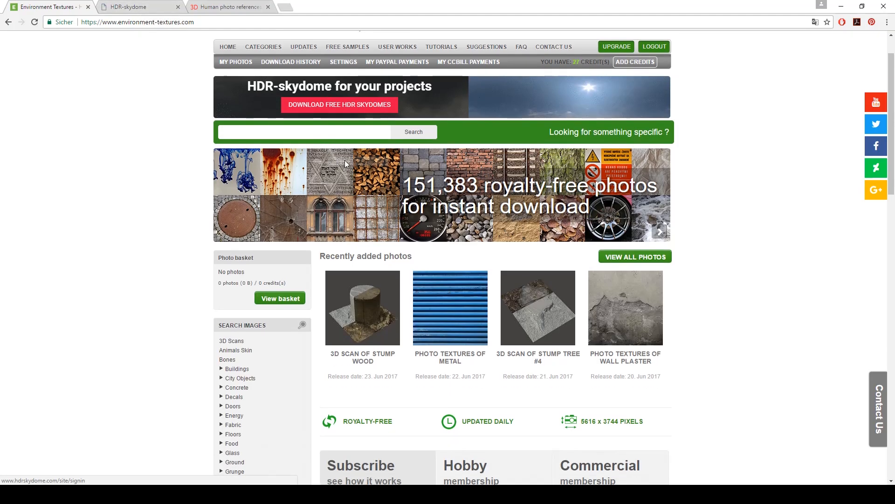
scroll(367, 176, down, 3)
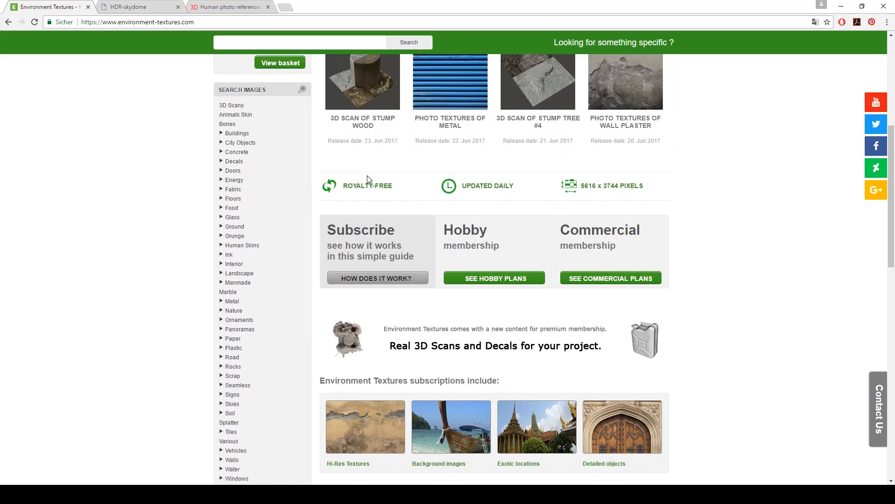
scroll(534, 257, down, 3)
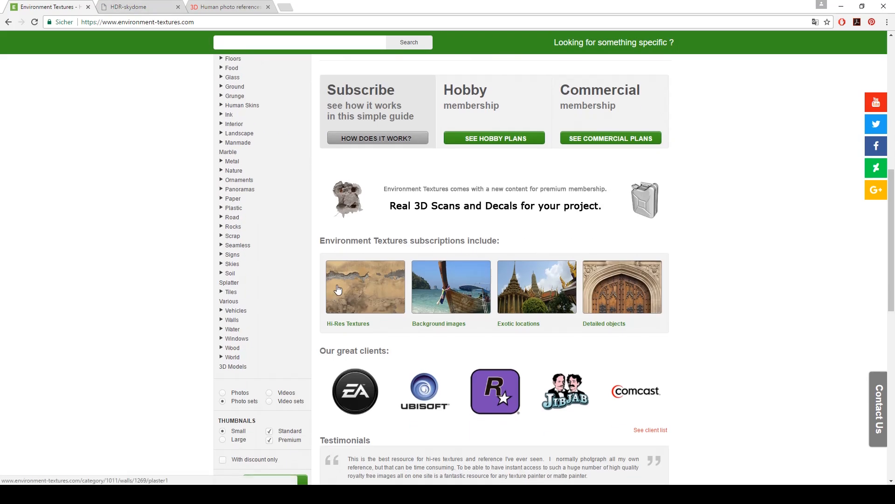
scroll(612, 287, down, 3)
click(610, 168)
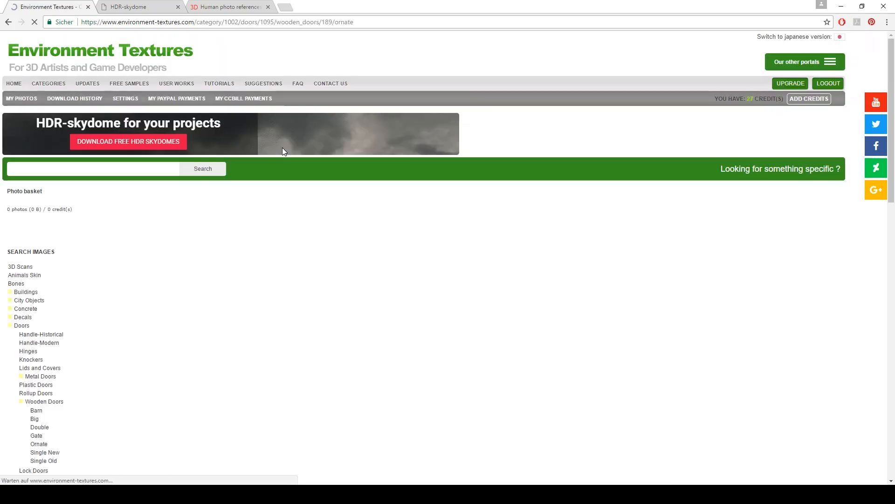
- Browse the ornate wooden door photos and open the Ornaments category
scroll(285, 252, down, 10)
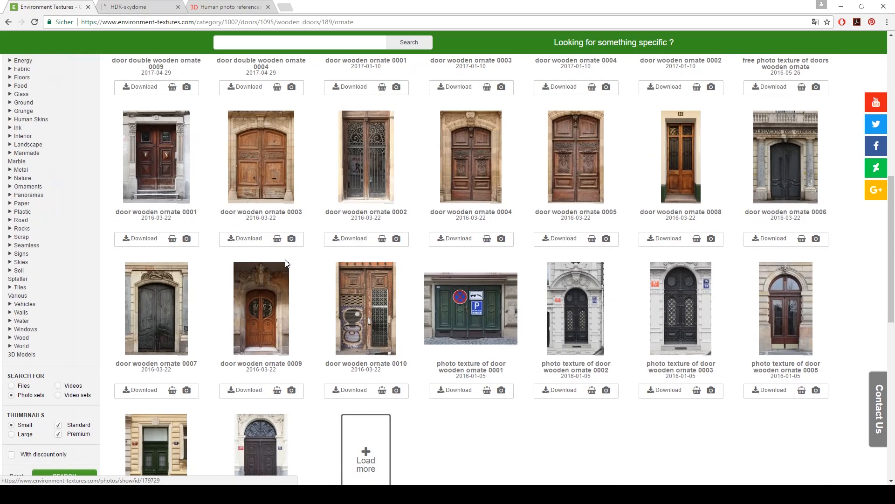
scroll(286, 264, down, 4)
scroll(256, 262, up, 11)
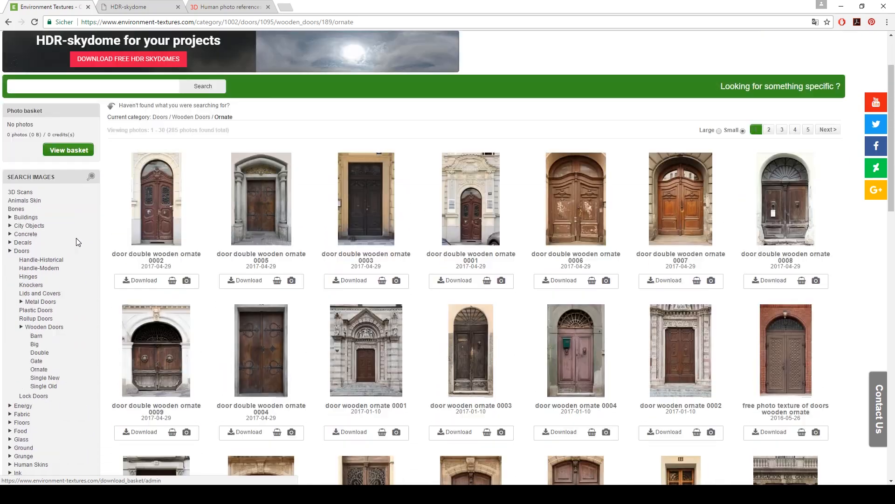
scroll(78, 242, down, 2)
scroll(37, 381, down, 1)
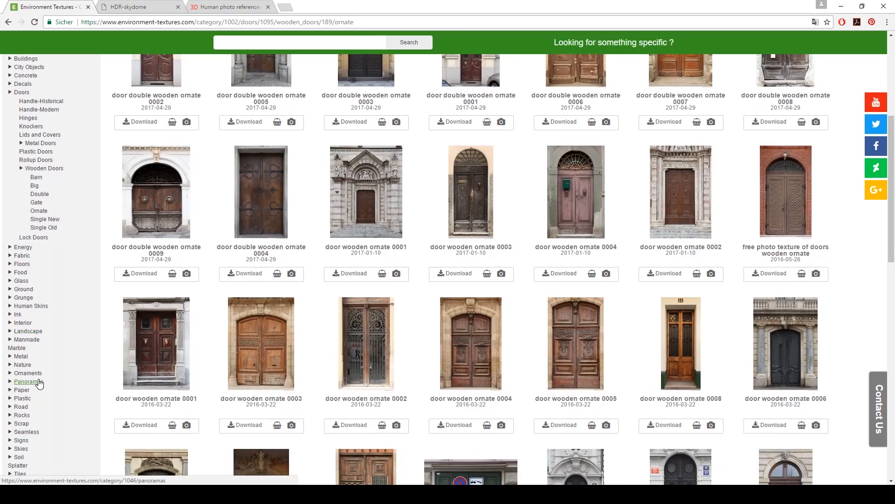
click(29, 373)
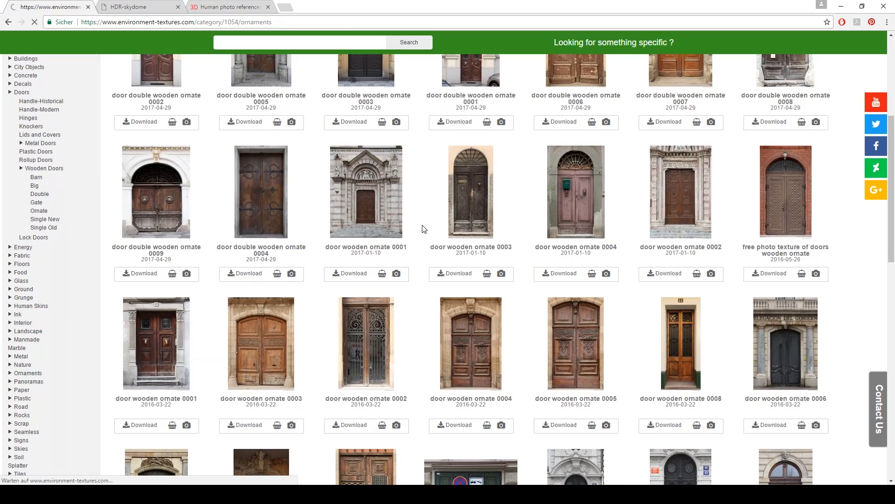
- Switch to the HDR-skydome page and review its membership plans
key(ctrl+Tab)
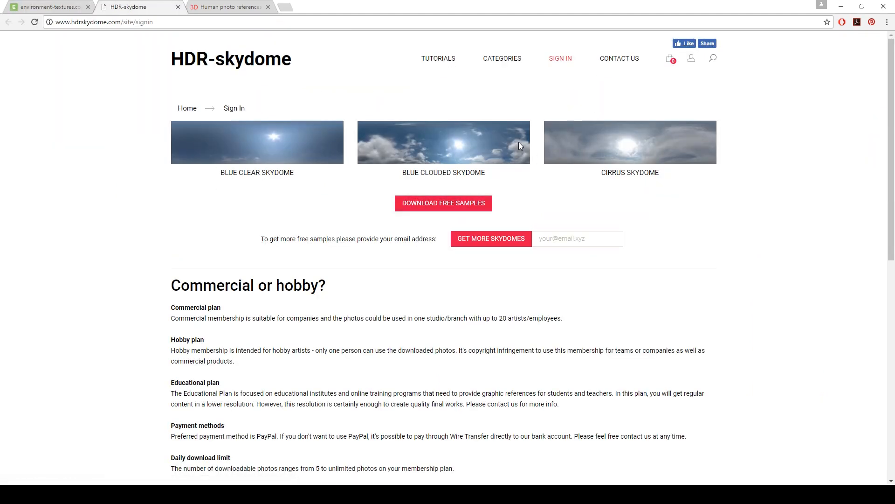
scroll(518, 143, down, 9)
scroll(409, 202, up, 4)
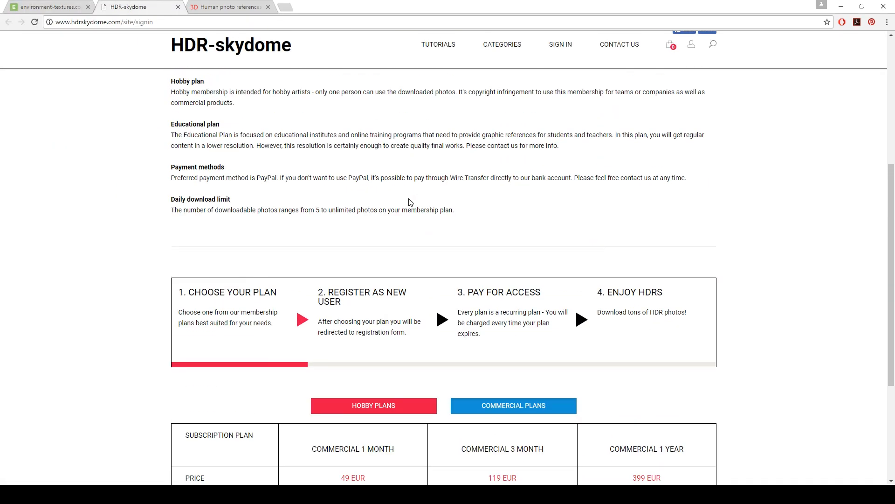
scroll(411, 202, up, 5)
- Look over the 3D.sk home page and open its pre-made head textures in a separate browser tab
key(ctrl+Tab)
scroll(326, 238, down, 4)
scroll(326, 239, up, 2)
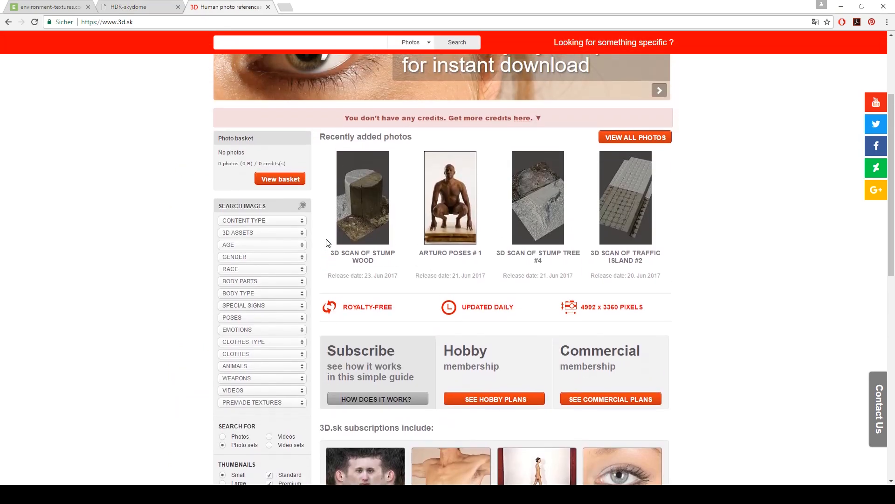
scroll(326, 239, down, 6)
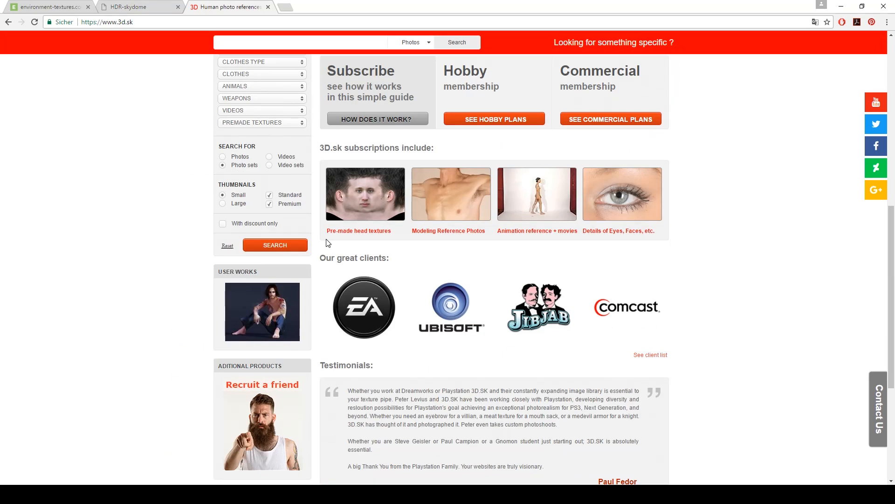
middle_click(368, 203)
scroll(369, 203, up, 4)
scroll(230, 192, up, 5)
key(ctrl+Tab)
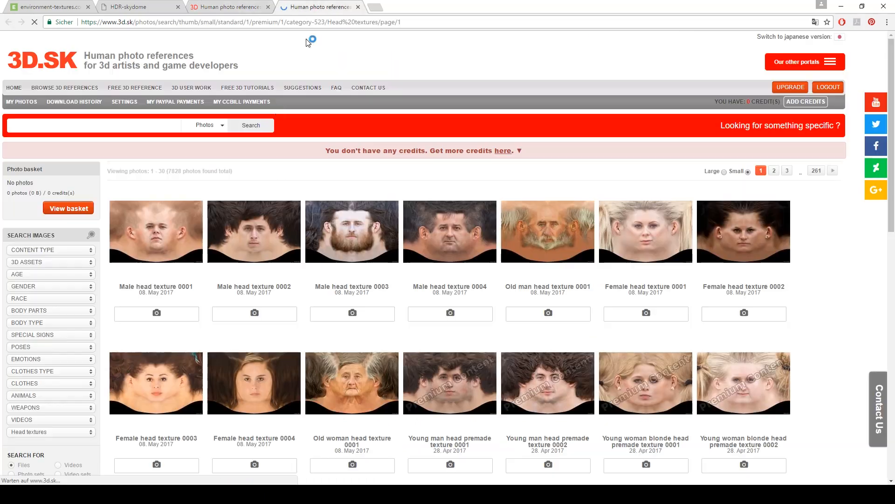
- Browse the available head textures, then return to the previous page
scroll(682, 148, down, 1)
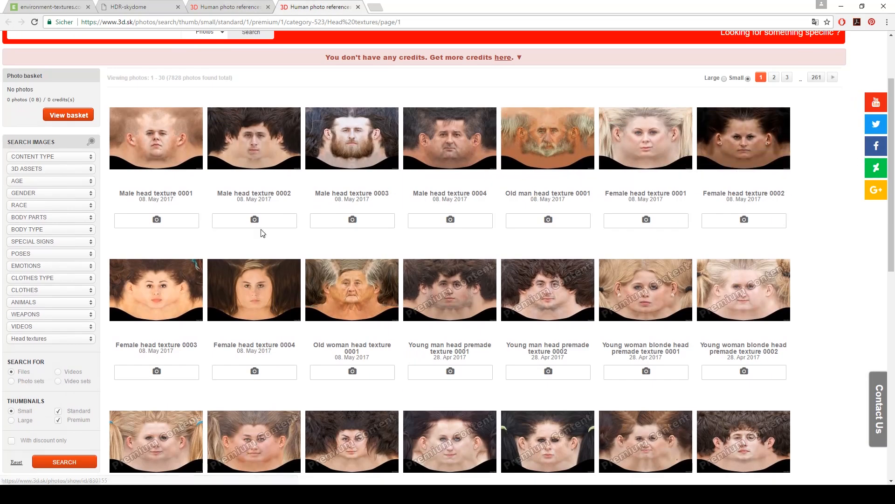
scroll(279, 279, down, 3)
scroll(279, 279, down, 3)
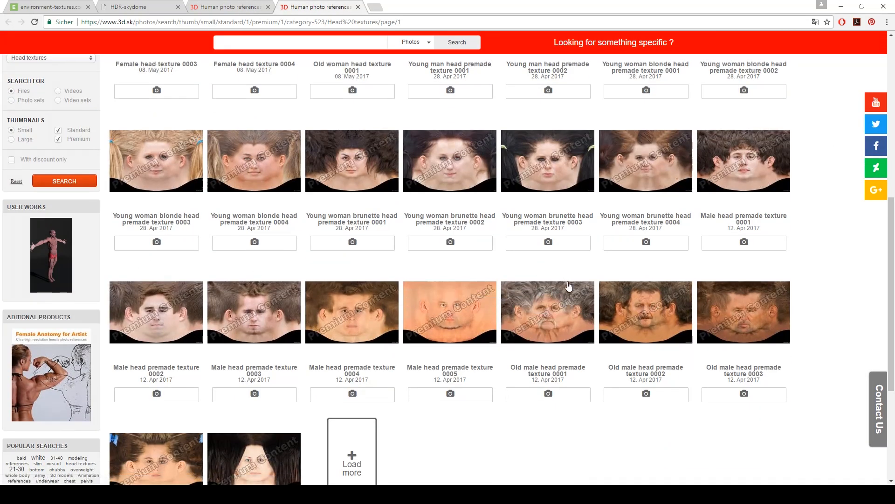
scroll(566, 289, down, 4)
key(ctrl+shift+Tab)
- Examine the 3D.sk results for "scan" and open one of the smiling-emotion 3D head scans
scroll(282, 188, down, 3)
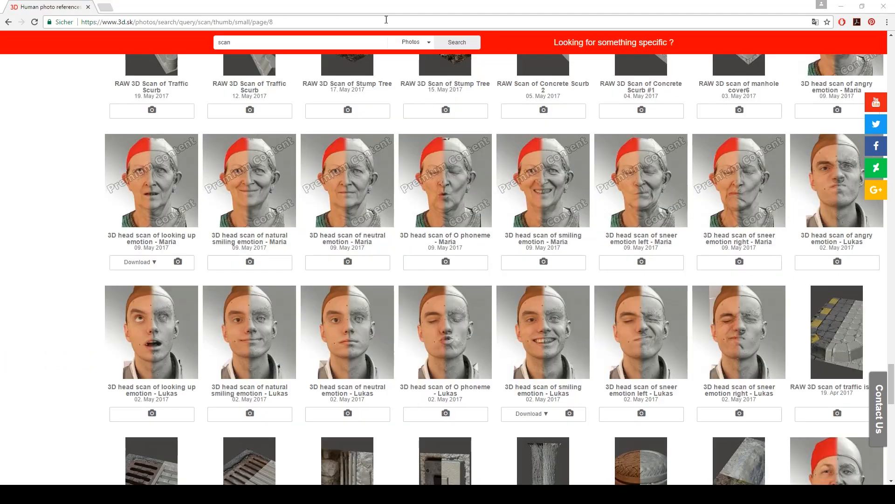
scroll(378, 174, down, 1)
scroll(377, 174, up, 3)
scroll(376, 174, up, 1)
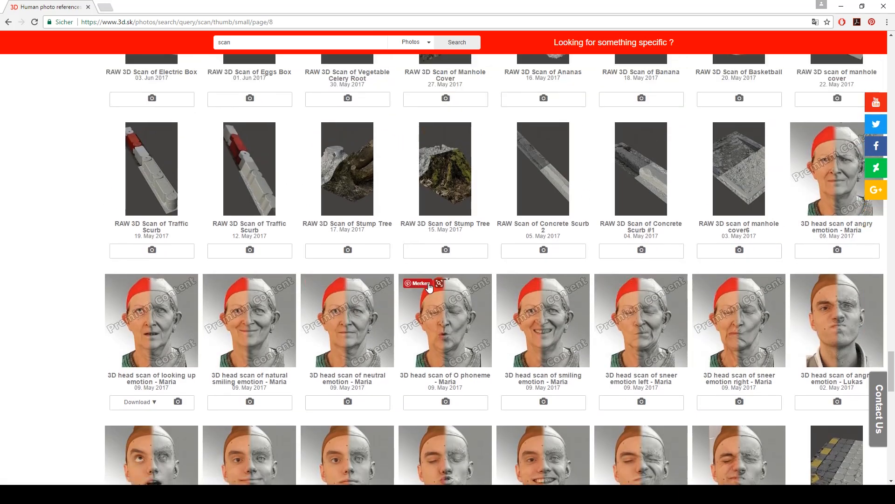
scroll(358, 289, down, 5)
scroll(506, 293, down, 4)
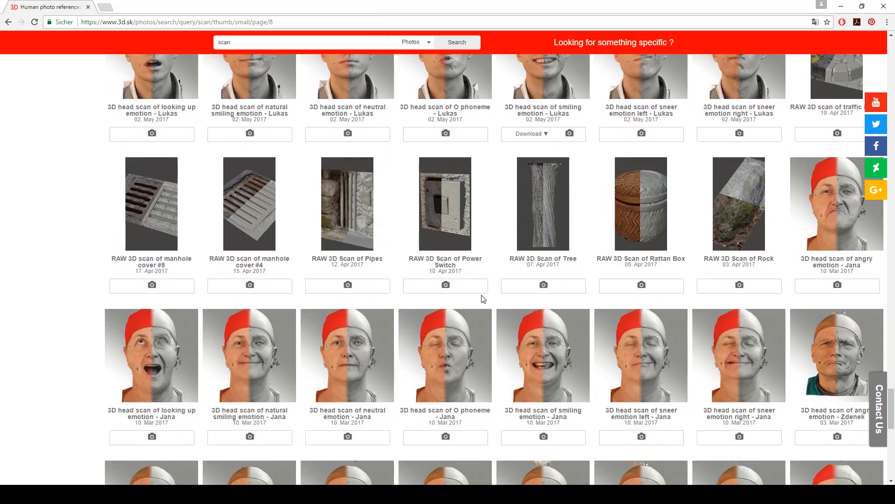
click(543, 358)
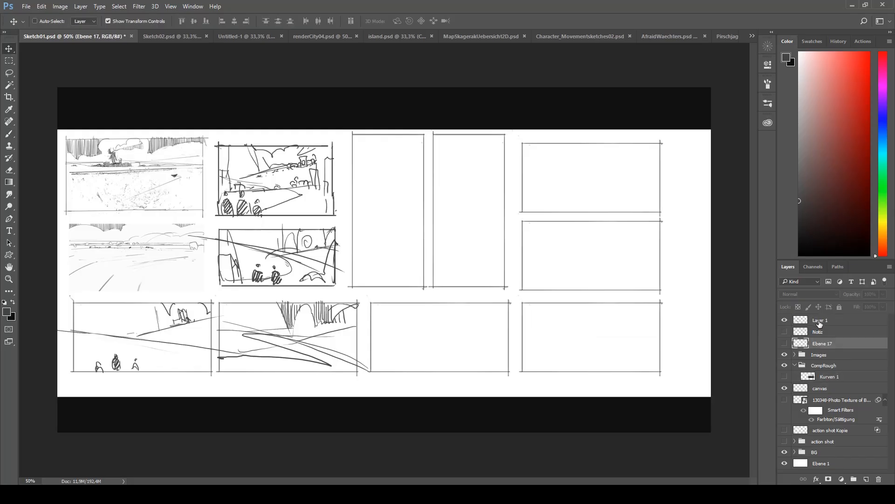
- Sketch a steep slope with upright forms and a winding path in the first tall frame on Layer 1
click(800, 320)
key(b)
drag(353, 204, 410, 157)
mouse_move(368, 183)
mouse_down()
mouse_move(427, 150)
mouse_move(354, 199)
mouse_up()
drag(364, 151, 371, 174)
mouse_move(366, 143)
mouse_down()
mouse_move(366, 181)
mouse_move(376, 171)
mouse_move(362, 188)
mouse_up()
mouse_move(360, 166)
mouse_down()
mouse_move(361, 187)
mouse_move(355, 147)
mouse_move(372, 137)
mouse_move(404, 141)
mouse_move(392, 220)
mouse_move(368, 252)
mouse_move(363, 282)
mouse_up()
- Sketch small figures, a horizon, a jagged upper edge and a distant tower in the second tall frame
mouse_move(442, 249)
mouse_down()
mouse_move(497, 261)
mouse_move(441, 242)
mouse_up()
mouse_move(429, 226)
mouse_down()
mouse_move(486, 245)
mouse_move(477, 256)
mouse_move(459, 236)
mouse_move(470, 240)
mouse_up()
click(448, 218)
mouse_move(440, 144)
mouse_down()
mouse_move(476, 152)
mouse_move(505, 135)
mouse_up()
drag(441, 140, 464, 138)
mouse_move(474, 173)
mouse_down()
mouse_move(487, 173)
mouse_move(484, 207)
mouse_move(474, 211)
mouse_move(501, 212)
mouse_up()
mouse_move(490, 210)
mouse_down()
mouse_move(494, 236)
mouse_move(440, 217)
mouse_move(472, 225)
mouse_up()
drag(424, 198, 441, 203)
- Hatch the foreground of the second tall frame with diagonal strokes
mouse_move(489, 244)
mouse_down()
mouse_move(500, 250)
mouse_move(434, 281)
mouse_move(445, 277)
mouse_up()
drag(496, 248, 461, 280)
drag(497, 260, 471, 281)
mouse_move(498, 266)
mouse_down()
mouse_move(483, 277)
mouse_move(493, 284)
mouse_up()
drag(466, 246, 445, 264)
drag(461, 238, 428, 254)
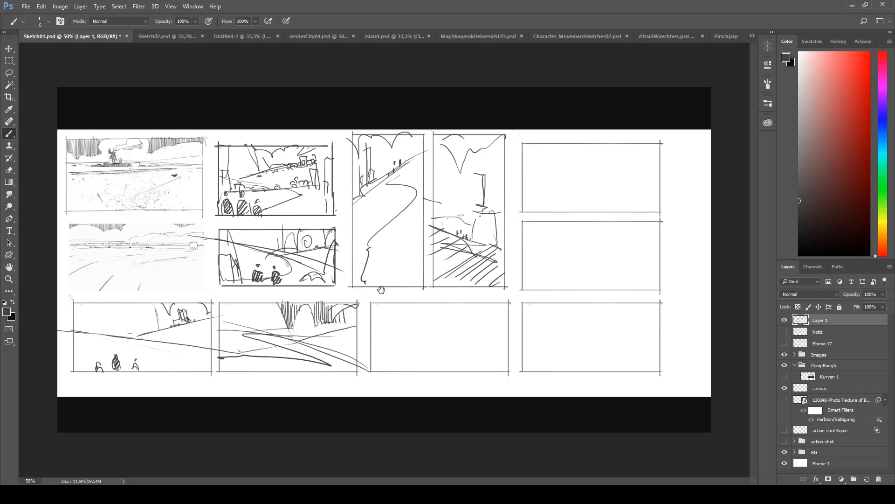
- Sketch a layered landscape with two foreground figures in the third frame of the lower row
drag(381, 332, 500, 335)
mouse_move(392, 334)
mouse_down()
mouse_move(496, 339)
mouse_move(502, 326)
mouse_up()
mouse_move(441, 326)
mouse_down()
mouse_move(469, 320)
mouse_move(471, 310)
mouse_move(479, 321)
mouse_move(448, 324)
mouse_up()
drag(377, 329, 387, 326)
mouse_move(390, 325)
mouse_down()
mouse_move(464, 330)
mouse_move(404, 304)
mouse_up()
mouse_move(502, 342)
mouse_down()
mouse_move(502, 334)
mouse_move(471, 337)
mouse_up()
mouse_move(413, 363)
mouse_down()
mouse_move(493, 352)
mouse_move(371, 372)
mouse_up()
mouse_move(477, 342)
mouse_down()
mouse_move(496, 344)
mouse_move(433, 335)
mouse_move(507, 344)
mouse_up()
mouse_move(375, 351)
mouse_down()
mouse_move(372, 357)
mouse_move(415, 364)
mouse_up()
drag(412, 350, 417, 367)
drag(401, 356, 407, 369)
- Sketch a sweeping hill curve and a distant tower structure in the middle frame of the right-hand column
mouse_move(532, 230)
mouse_down()
mouse_move(572, 232)
mouse_move(605, 281)
mouse_up()
mouse_move(591, 249)
mouse_down()
mouse_move(624, 264)
mouse_move(632, 256)
mouse_up()
drag(640, 241, 641, 272)
drag(639, 252, 631, 261)
drag(575, 217, 606, 269)
mouse_move(588, 228)
mouse_down()
mouse_move(608, 256)
mouse_move(634, 245)
mouse_up()
drag(633, 234, 637, 250)
drag(631, 244, 638, 251)
drag(640, 241, 639, 251)
drag(640, 246, 641, 251)
- Add foreground ground lines and a cloud outline to the middle frame of the right-hand column
drag(577, 259, 615, 290)
mouse_move(611, 287)
mouse_down()
mouse_move(647, 287)
mouse_move(523, 277)
mouse_up()
drag(523, 277, 646, 302)
drag(555, 270, 647, 293)
drag(643, 258, 657, 291)
mouse_move(616, 235)
mouse_down()
mouse_move(649, 221)
mouse_move(661, 230)
mouse_up()
- Sketch two foreground figures, a flat horizon and overhead clouds in the last frame of the lower row
drag(553, 348, 546, 371)
drag(553, 344, 550, 352)
drag(553, 356, 558, 369)
mouse_move(576, 358)
mouse_down()
mouse_move(578, 371)
mouse_move(591, 368)
mouse_up()
drag(523, 327, 653, 346)
mouse_move(594, 334)
mouse_down()
mouse_move(646, 333)
mouse_move(638, 310)
mouse_move(640, 334)
mouse_move(640, 327)
mouse_move(546, 333)
mouse_up()
mouse_move(534, 304)
mouse_down()
mouse_move(655, 308)
mouse_move(534, 325)
mouse_move(656, 326)
mouse_move(660, 344)
mouse_up()
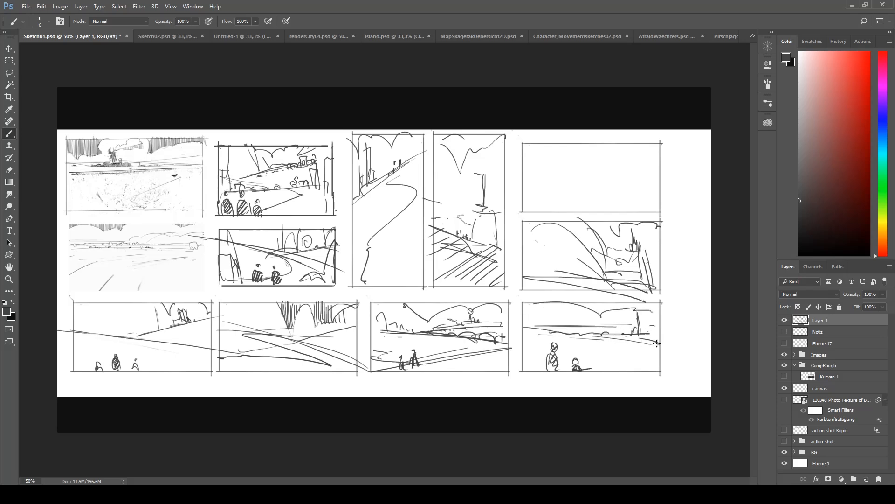
- Rough in a foreground slope and horizon lines in the empty frame at the canvas's upper right
mouse_move(542, 151)
mouse_down()
mouse_move(531, 164)
mouse_move(543, 150)
mouse_up()
mouse_move(528, 184)
mouse_down()
mouse_move(557, 191)
mouse_move(558, 214)
mouse_move(532, 181)
mouse_move(555, 177)
mouse_move(530, 203)
mouse_move(544, 184)
mouse_move(536, 164)
mouse_move(557, 183)
mouse_move(565, 213)
mouse_up()
mouse_move(556, 179)
mouse_down()
mouse_move(671, 181)
mouse_move(605, 179)
mouse_up()
mouse_move(566, 178)
mouse_down()
mouse_move(676, 171)
mouse_move(633, 152)
mouse_move(637, 174)
mouse_up()
mouse_move(621, 174)
mouse_down()
mouse_move(638, 172)
mouse_move(637, 164)
mouse_up()
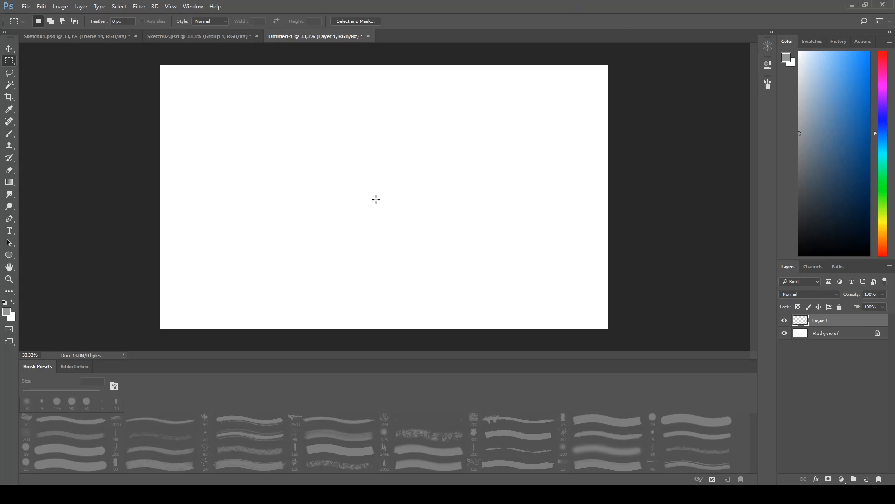
- Fill a tall rectangular selection with grey and duplicate the rectangle into a row of four
drag(191, 94, 289, 248)
key(g)
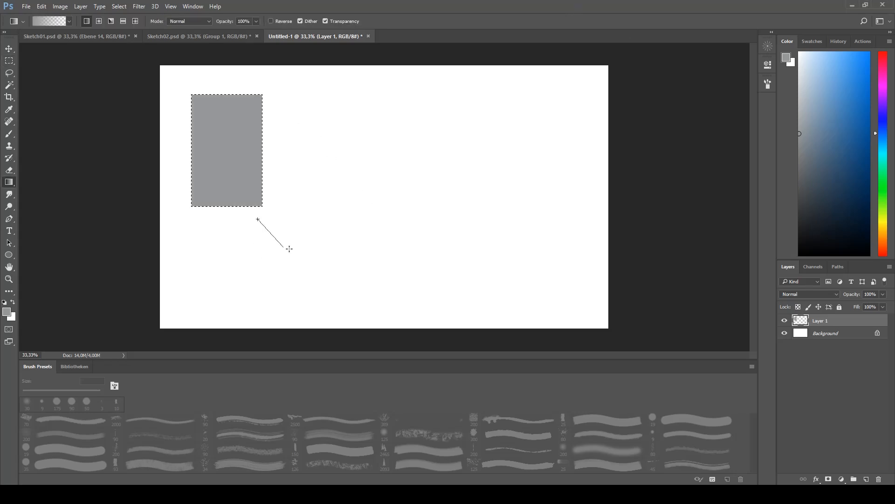
key(v)
key(ctrl+j)
drag(333, 197, 527, 226)
key(ctrl+j)
drag(470, 261, 475, 260)
key(ctrl+j)
drag(410, 261, 522, 261)
- Merge the four grey rectangles into one layer and move the row to the middle of the canvas
shift+click(824, 357)
key(ctrl+e)
drag(494, 154, 499, 191)
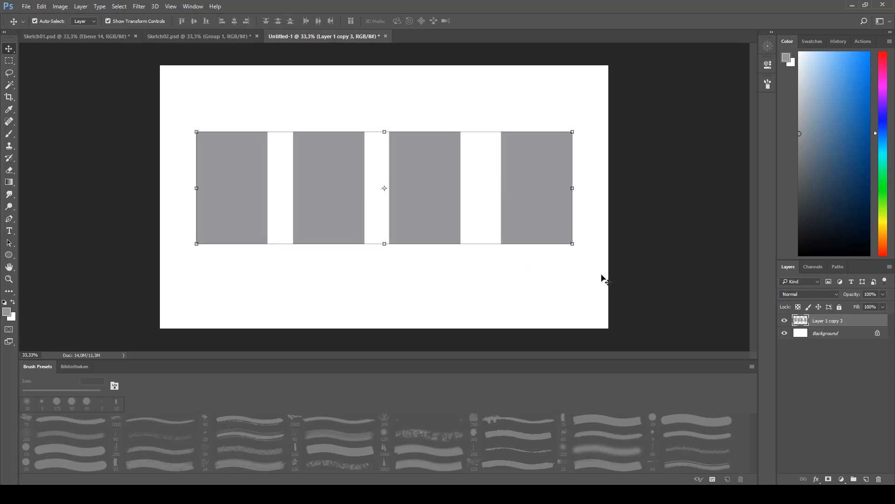
- Darken the merged rectangles to near black with Hue/Saturation
key(ctrl+u)
click(676, 338)
click(820, 250)
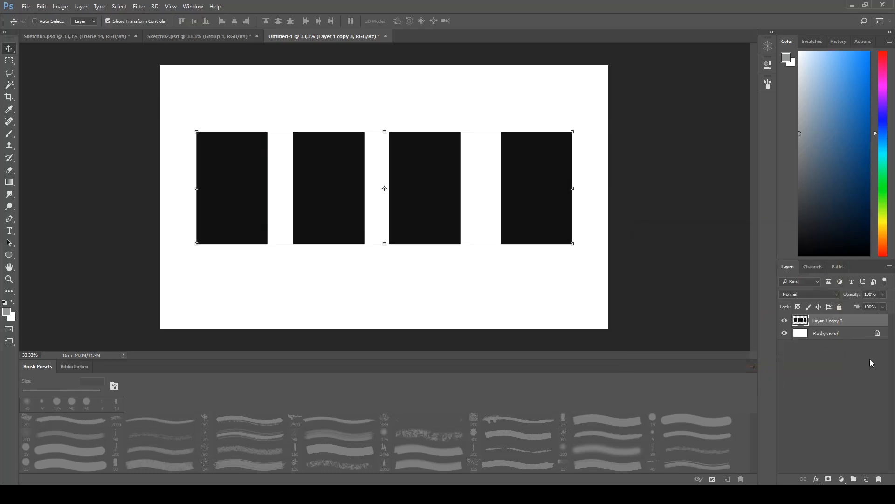
- Add a layer mask to the rectangles layer and reset the painting colours to black and white
click(829, 479)
key(d)
key(b)
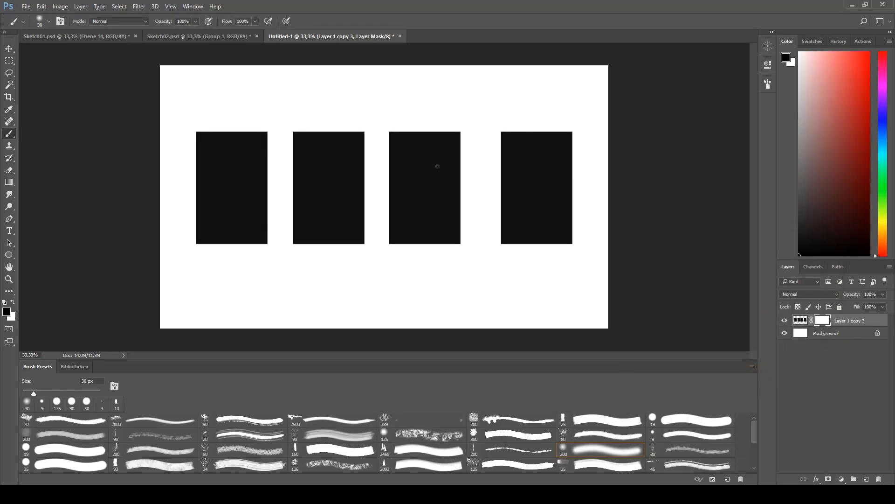
- Mask out the upper part of the third rectangle along a descending slope, using the hard-edged brush at 60 px
drag(424, 168, 464, 192)
click(600, 420)
drag(385, 147, 465, 193)
key(bracketright)
key(bracketright)
key(bracketright)
key(bracketright)
key(bracketright)
key(bracketright)
drag(396, 140, 444, 179)
drag(393, 154, 460, 201)
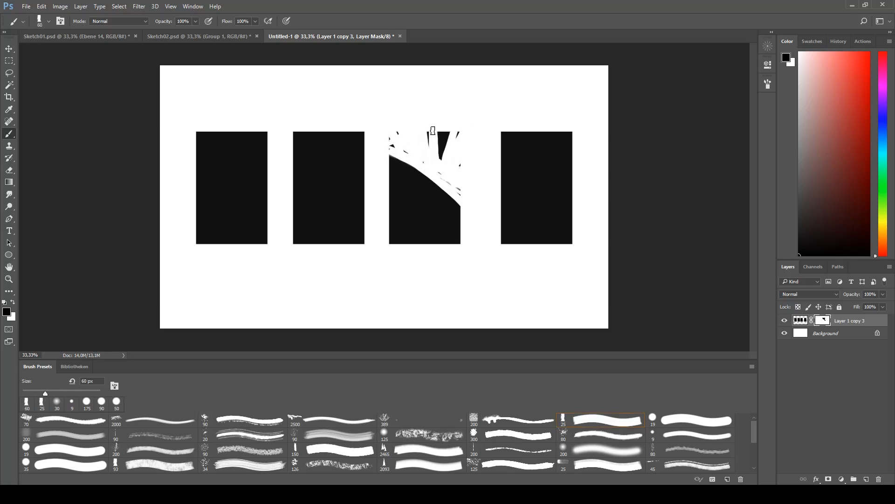
- Refine the slope's edge by painting white and black on the mask and clear the leftover dark patches above it
key(x)
drag(390, 150, 462, 204)
mouse_move(395, 148)
mouse_down()
mouse_move(433, 162)
mouse_move(486, 217)
mouse_move(463, 194)
mouse_up()
key(x)
- Place a two-figure custom shape silhouette on the slope of the third rectangle
key(x)
key(x)
mouse_move(430, 126)
mouse_down()
mouse_move(449, 129)
mouse_move(460, 169)
mouse_up()
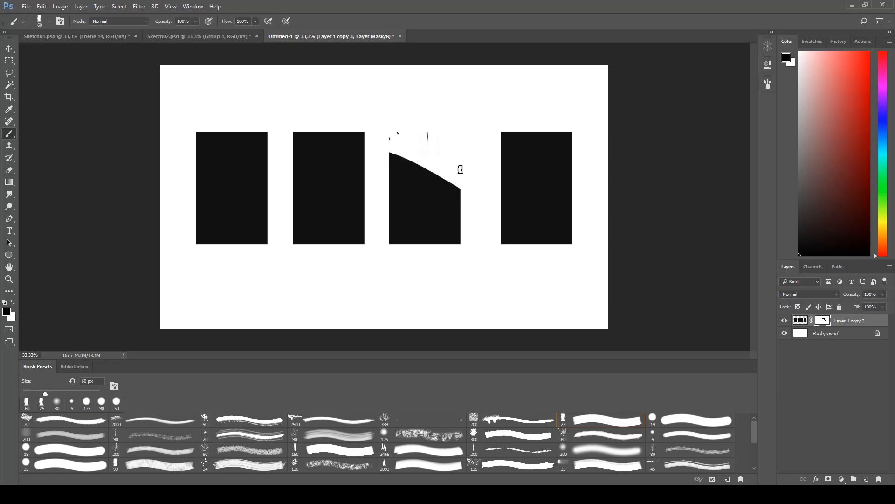
key(u)
right_click(9, 255)
click(42, 300)
click(307, 21)
scroll(337, 88, down, 10)
click(281, 86)
drag(398, 159, 411, 146)
key(x)
- Join the figures' feet to the slope and paint two tall, narrow trunks beside them with an 8 px brush
scroll(433, 151, up, 3)
scroll(324, 149, up, 1)
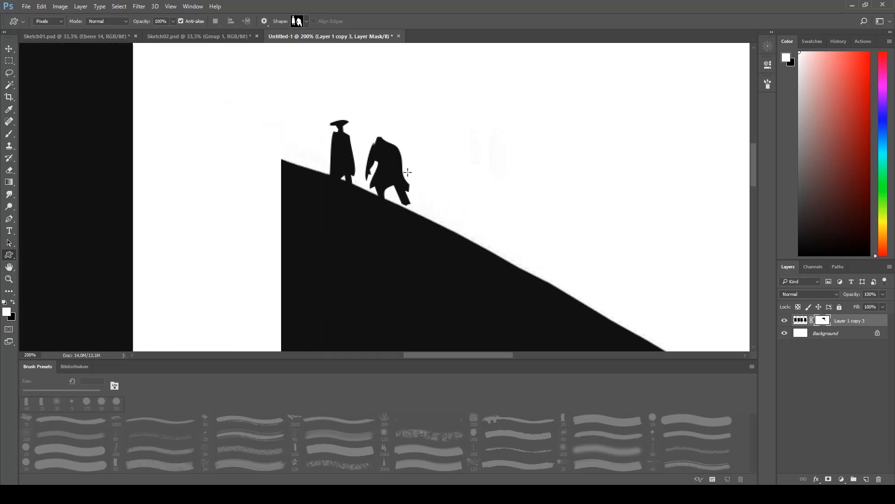
key(b)
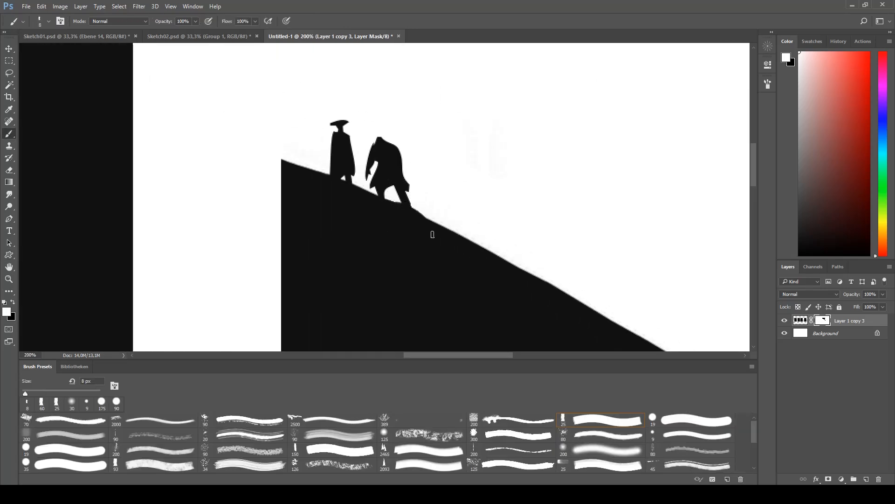
scroll(433, 234, down, 1)
drag(339, 182, 343, 118)
mouse_move(350, 185)
mouse_down()
mouse_move(346, 119)
mouse_move(352, 185)
mouse_up()
scroll(356, 199, down, 2)
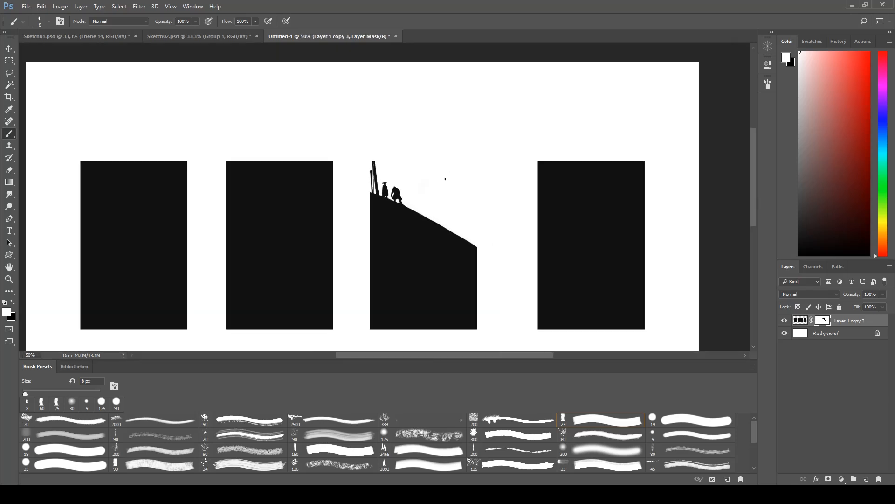
- Paint light streaks and diagonal strokes on the mask below the slope of the third rectangle with a 35 px brush
scroll(406, 216, down, 1)
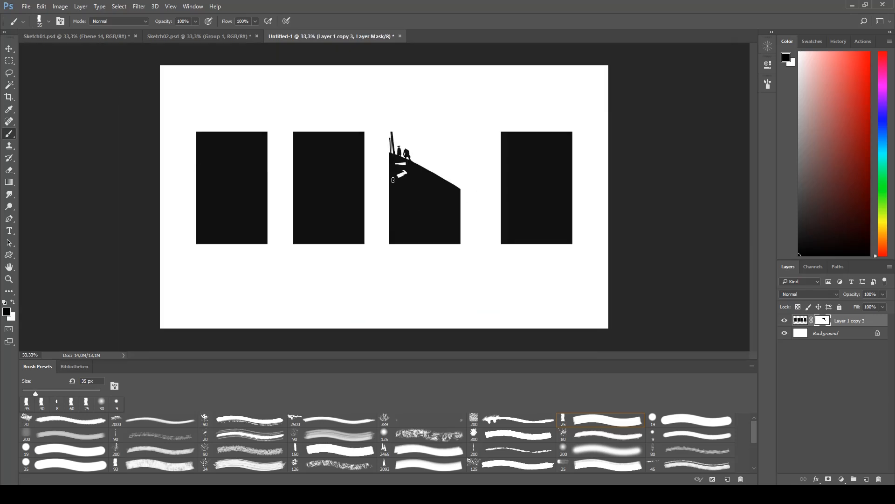
mouse_move(448, 207)
mouse_down()
mouse_move(396, 196)
mouse_move(386, 189)
mouse_move(441, 205)
mouse_move(400, 173)
mouse_up()
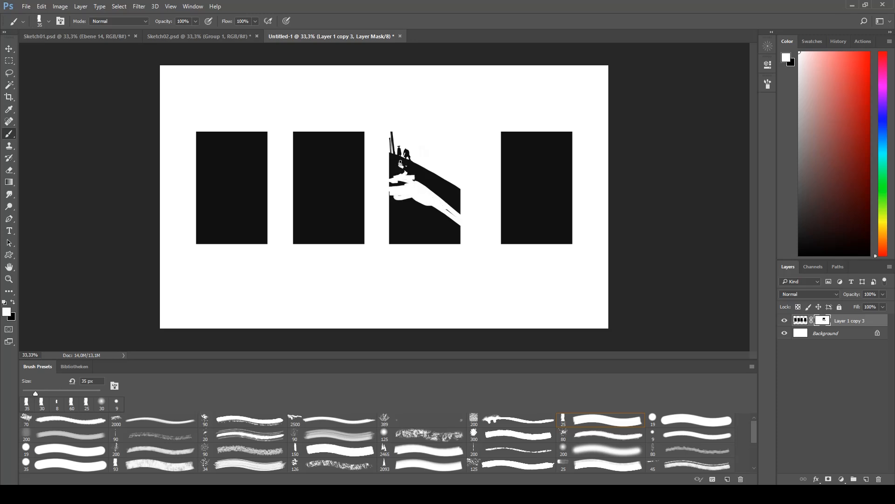
key(x)
mouse_move(414, 206)
mouse_down()
mouse_move(390, 222)
mouse_move(394, 242)
mouse_up()
- Lasso the light strokes below the slope and distort that part of the mask into broad, flattened shapes
key(l)
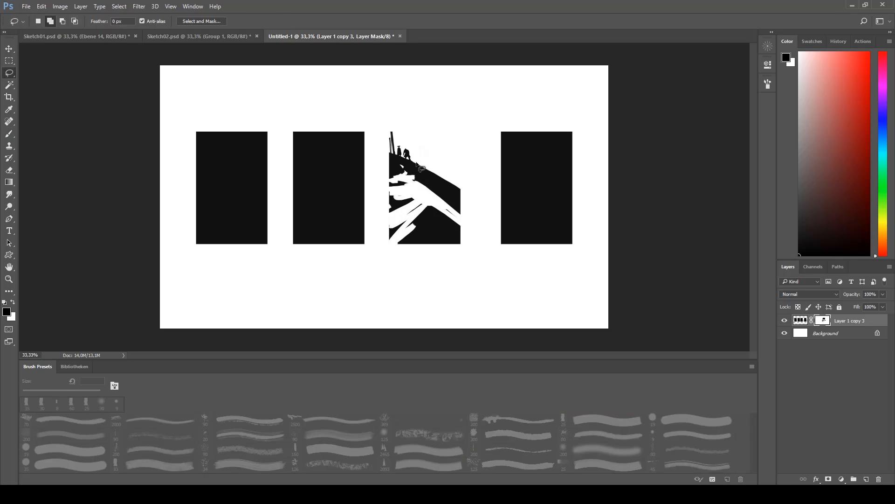
mouse_move(479, 223)
mouse_down()
mouse_move(380, 203)
mouse_move(388, 158)
mouse_up()
drag(385, 239, 388, 254)
key(ctrl+t)
mouse_move(488, 280)
mouse_down()
mouse_move(522, 278)
mouse_move(526, 317)
mouse_up()
drag(378, 279, 289, 233)
drag(488, 157, 492, 195)
drag(378, 156, 382, 147)
mouse_move(289, 233)
mouse_down()
mouse_move(240, 227)
mouse_move(202, 194)
mouse_move(191, 222)
mouse_up()
key(Return)
key(ctrl+d)
- Select the area around the third rectangle and fade its light strokes with diagonal white-to-transparent gradients on the mask
key(m)
mouse_move(390, 252)
mouse_down()
mouse_move(470, 104)
mouse_move(398, 258)
mouse_move(386, 253)
mouse_up()
key(g)
drag(414, 288, 417, 172)
key(ctrl+z)
key(x)
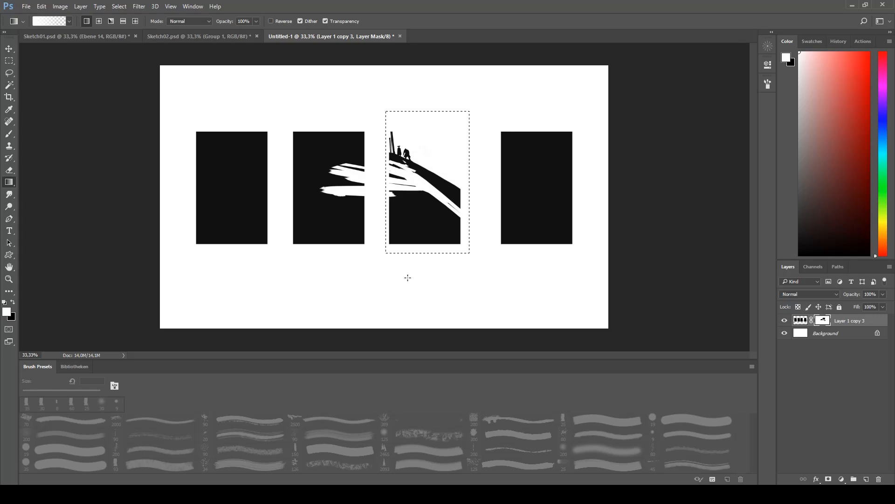
mouse_move(386, 229)
mouse_down()
mouse_move(430, 132)
mouse_move(413, 135)
mouse_up()
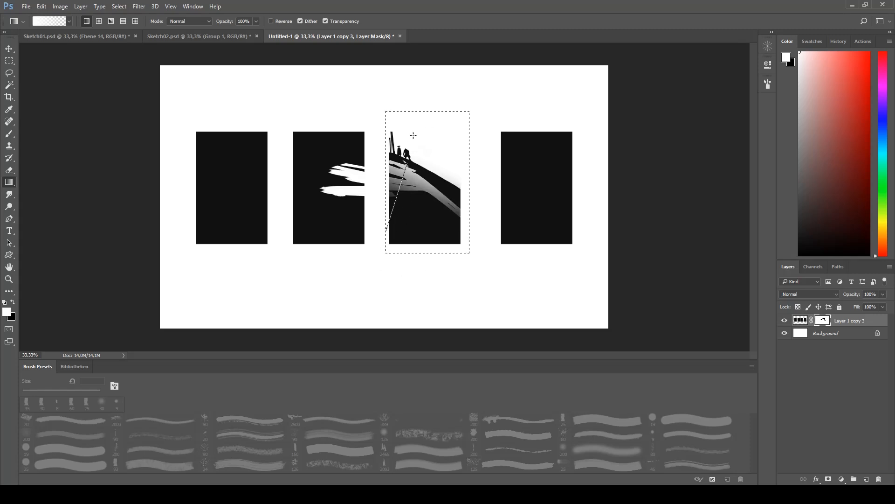
drag(388, 213, 414, 168)
- Paint over most of the light areas below the slope with the 35 px brush, keeping thin highlights and refining the edge
key(b)
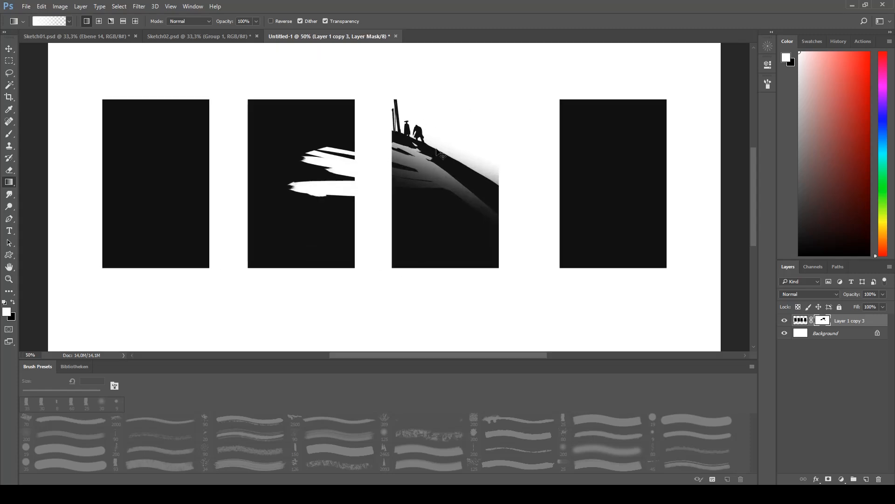
key(ctrl+plus)
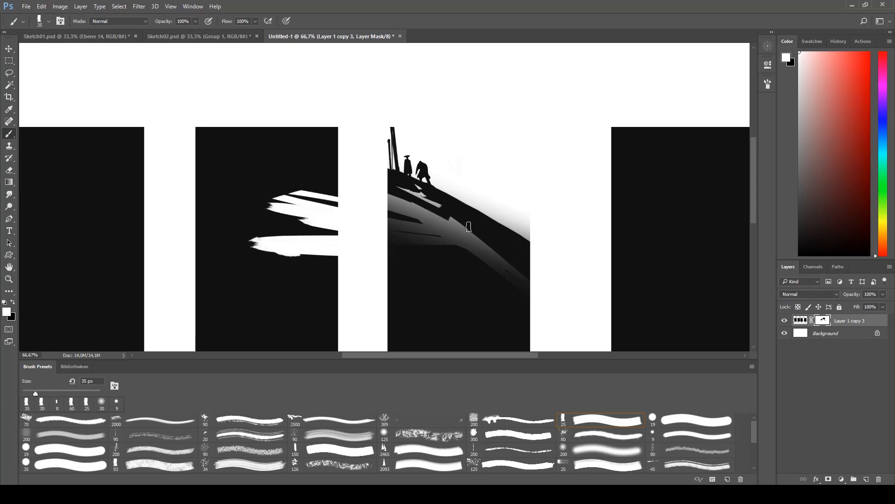
key(ctrl+minus)
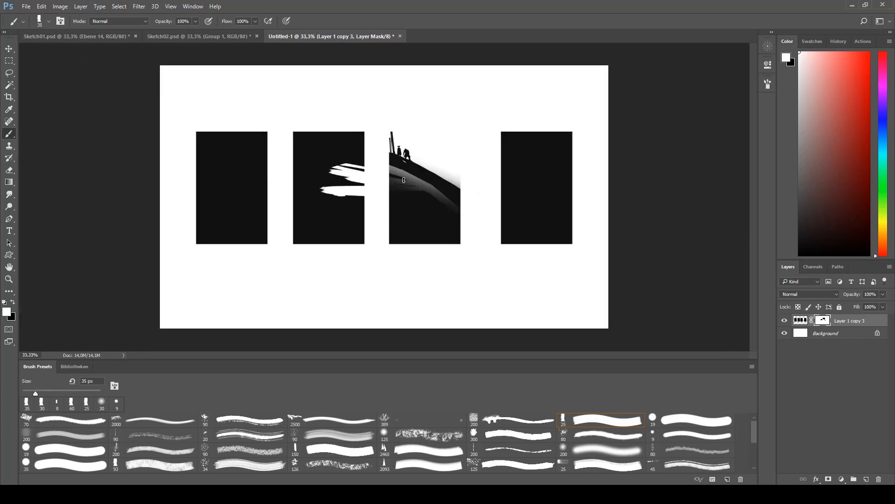
drag(433, 192, 410, 182)
key(ctrl+minus)
key(ctrl+plus)
key(ctrl+plus)
drag(447, 125, 435, 177)
key(x)
drag(440, 221, 448, 226)
key(x)
key(ctrl+minus)
key(ctrl+minus)
key(ctrl+plus)
- Add a new layer beneath the masked rectangles and paint grey vertical trunks and ground strokes behind the slope
click(866, 479)
drag(824, 320, 801, 336)
mouse_move(412, 156)
mouse_down()
mouse_move(415, 129)
mouse_move(427, 135)
mouse_move(456, 120)
mouse_move(447, 161)
mouse_move(425, 145)
mouse_move(409, 148)
mouse_move(476, 174)
mouse_move(465, 166)
mouse_move(436, 172)
mouse_move(419, 114)
mouse_move(421, 179)
mouse_move(406, 115)
mouse_up()
- Fade the grey background strokes with a 50 px eraser and paint a solid grey mass beyond the slope
key(e)
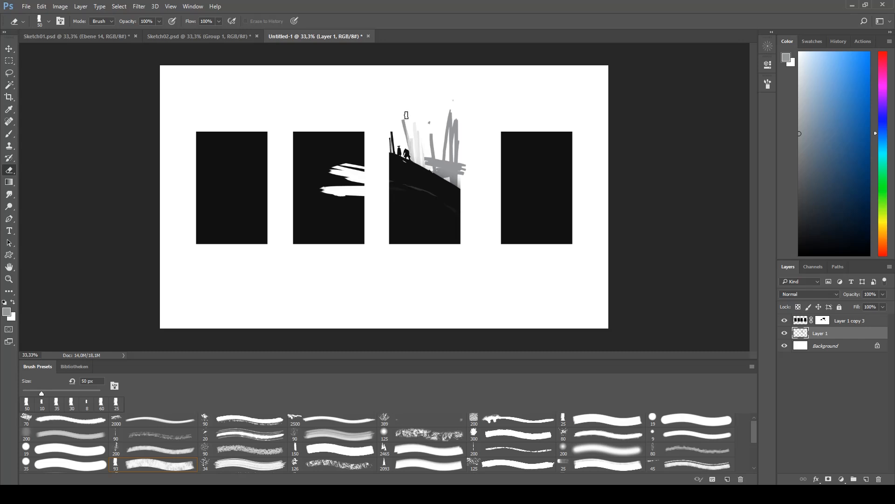
mouse_move(434, 151)
mouse_down()
mouse_move(469, 118)
mouse_move(457, 176)
mouse_up()
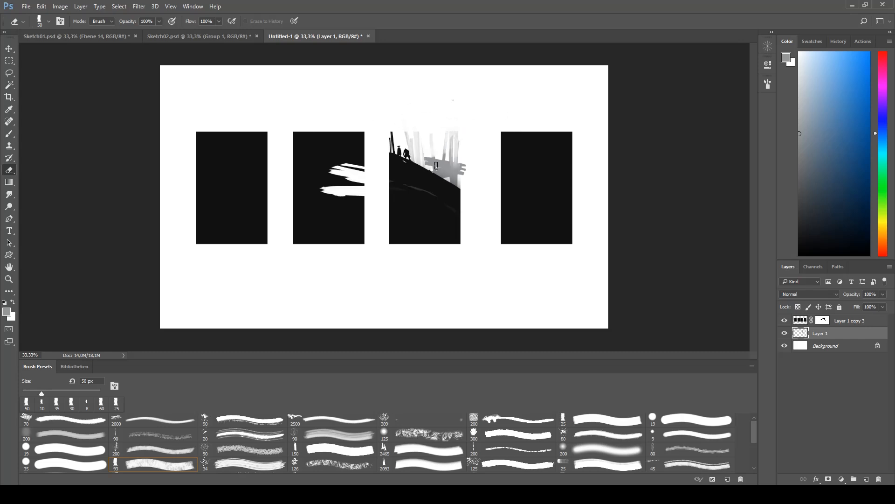
key(b)
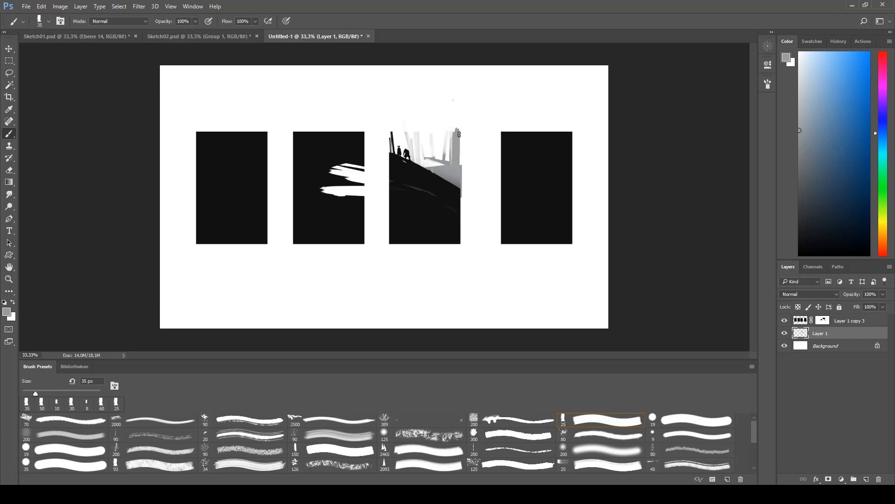
- Delete the grey strokes that extend above the third rectangle
key(m)
drag(370, 113, 513, 131)
key(Delete)
key(ctrl+d)
- Paint another tall grey trunk beside the solid grey mass behind the slope with the 35 px brush
key(ctrl+plus)
scroll(465, 130, down, 1)
key(b)
scroll(466, 131, up, 3)
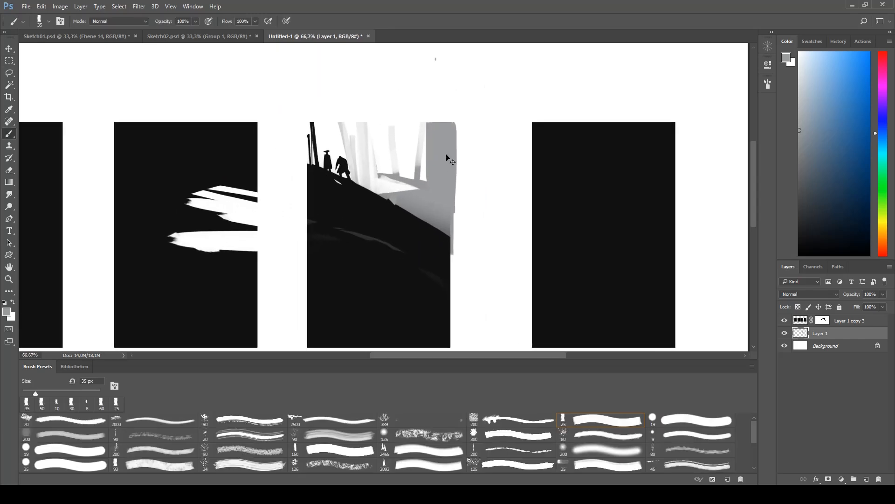
drag(396, 171, 400, 200)
mouse_move(396, 135)
mouse_down()
mouse_move(405, 212)
mouse_move(400, 142)
mouse_move(397, 180)
mouse_up()
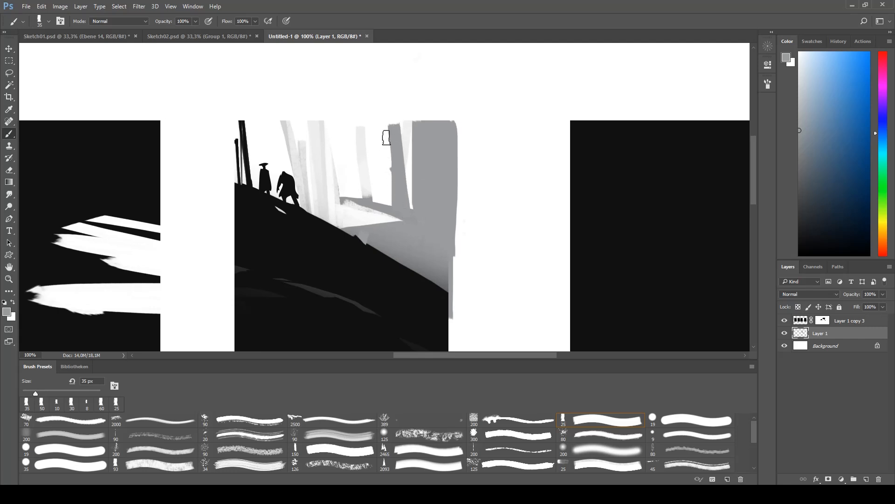
- Place grey custom shape silhouettes in the background of the third rectangle, beside the grey trunk
key(u)
click(307, 22)
drag(376, 209, 405, 139)
mouse_move(347, 203)
mouse_down()
mouse_move(391, 179)
mouse_move(392, 160)
mouse_up()
click(392, 161)
key(Escape)
scroll(413, 178, down, 2)
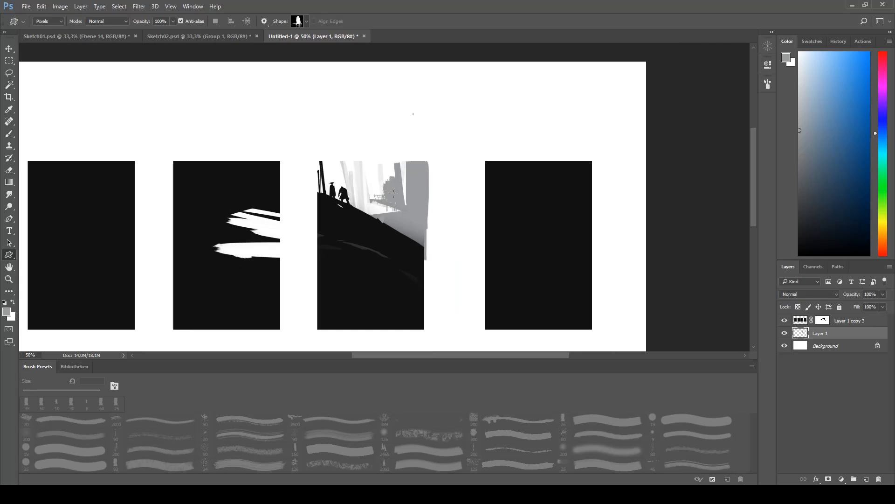
- Simplify the grey shape silhouettes with 35 px brush dabs that merge them into the background mass
key(b)
drag(379, 203, 398, 208)
key(x)
key(x)
alt+click(374, 194)
alt+click(376, 202)
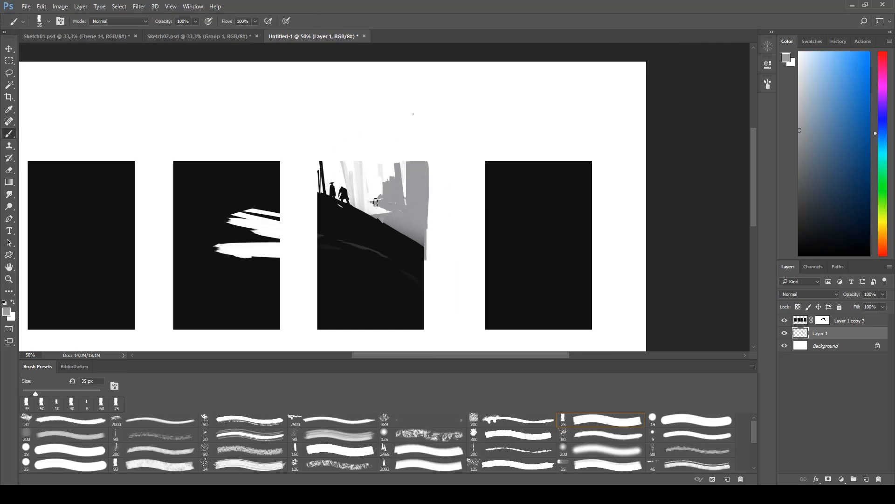
alt+click(387, 204)
alt+click(380, 206)
alt+click(406, 212)
alt+click(410, 210)
key(ctrl+minus)
key(ctrl+plus)
- Delete the grey paint that spills past the outer edge of the third rectangle on Layer 1
key(v)
ctrl+click(800, 332)
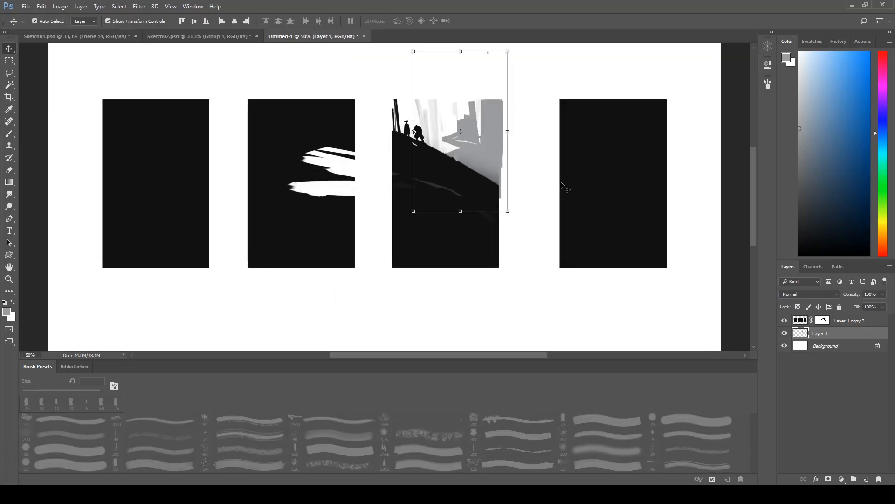
key(ctrl+minus)
key(g)
key(d)
key(ctrl+minus)
key(ctrl+plus)
key(m)
drag(486, 87, 460, 288)
key(Delete)
mouse_move(836, 336)
mouse_down()
mouse_move(834, 321)
mouse_move(835, 340)
mouse_up()
key(ctrl+minus)
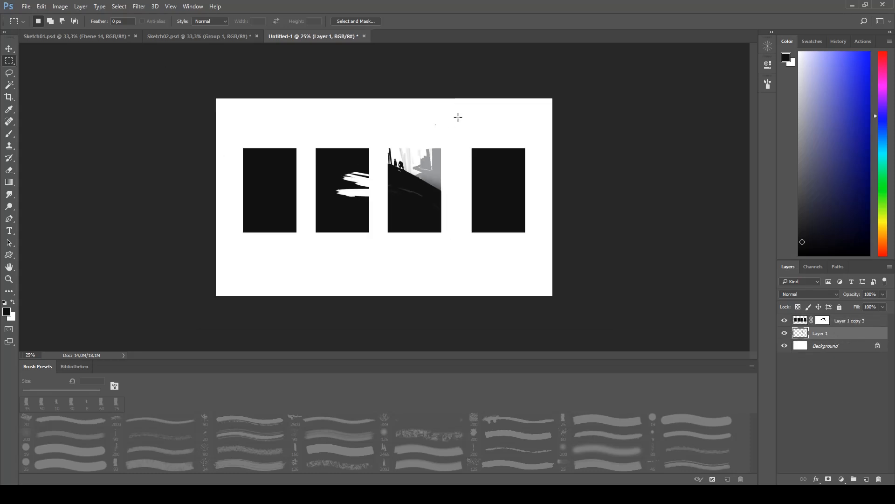
- Lower the opacity of Layer 1 to 59%
key(ctrl+plus)
key(ctrl+plus)
click(883, 294)
drag(885, 304, 867, 304)
key(ctrl+minus)
key(ctrl+plus)
click(883, 294)
key(ctrl+minus)
key(ctrl+minus)
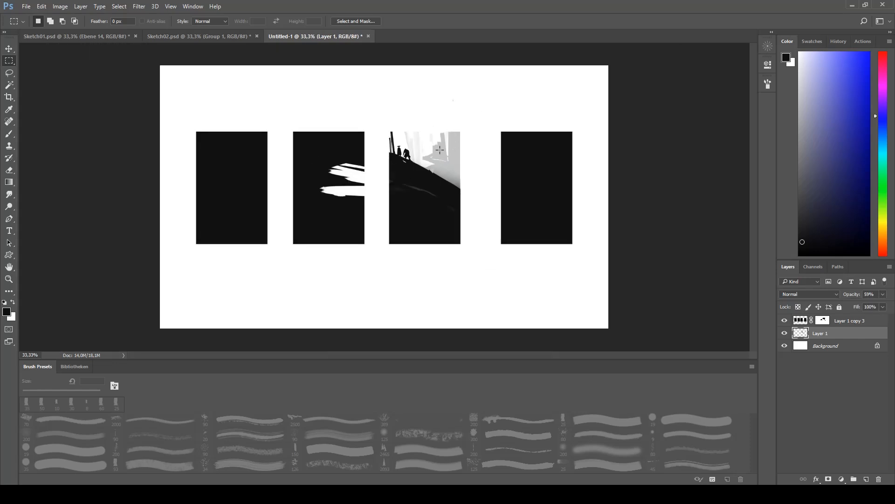
key(ctrl+plus)
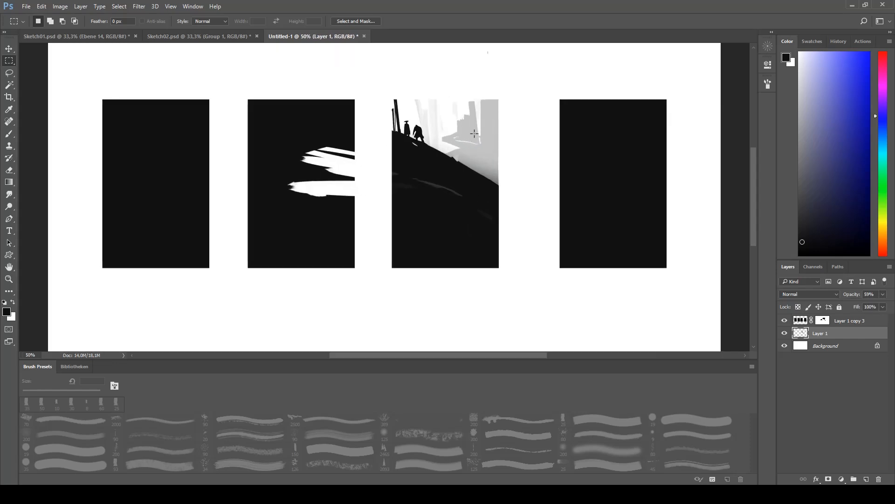
- Paint loose, light curved strokes across the second rectangle on the layer mask and enlarge the brush
key(b)
key(ctrl+minus)
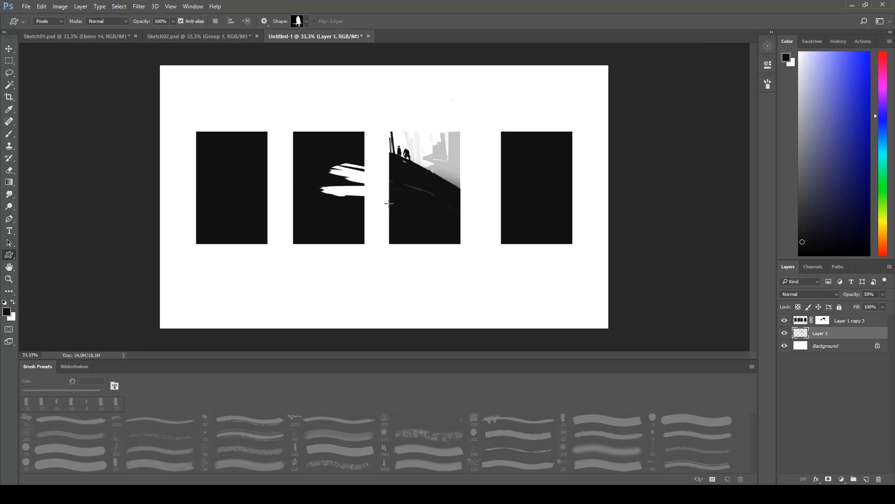
key(x)
click(826, 323)
mouse_move(356, 182)
mouse_down()
mouse_move(336, 148)
mouse_move(341, 192)
mouse_move(365, 209)
mouse_up()
key(x)
key(bracketright)
key(bracketright)
key(bracketright)
key(bracketright)
key(bracketright)
key(bracketright)
key(bracketright)
- Select the second rectangle's area and alternate black and white on the mask to shape a narrow opening above a broad oval clearing
click(802, 333)
key(m)
drag(298, 95, 368, 276)
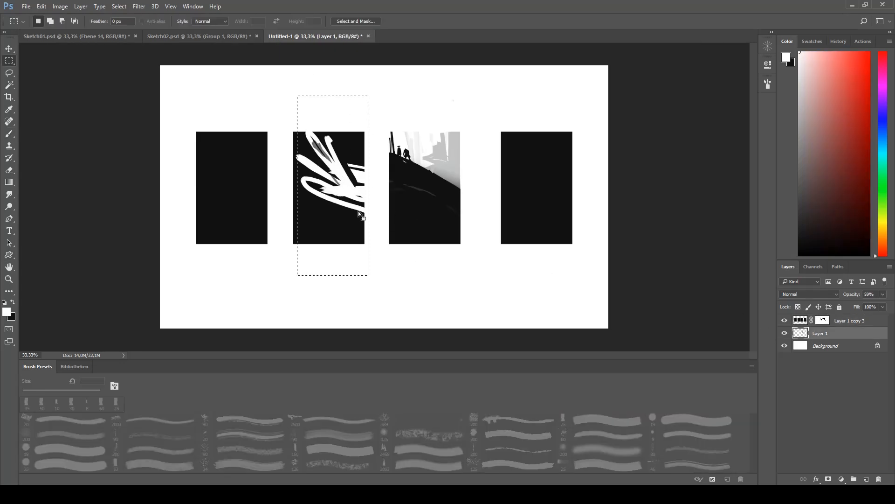
click(822, 321)
key(b)
mouse_move(337, 149)
mouse_down()
mouse_move(312, 174)
mouse_move(353, 145)
mouse_move(343, 129)
mouse_up()
key(x)
drag(303, 175, 334, 188)
mouse_move(286, 153)
mouse_down()
mouse_move(345, 189)
mouse_move(359, 179)
mouse_up()
key(x)
mouse_move(304, 174)
mouse_down()
mouse_move(348, 186)
mouse_move(297, 226)
mouse_up()
key(x)
drag(340, 194, 306, 215)
mouse_move(298, 194)
mouse_down()
mouse_move(344, 182)
mouse_move(333, 200)
mouse_up()
drag(300, 147, 309, 173)
drag(298, 130, 309, 161)
mouse_move(336, 129)
mouse_down()
mouse_move(330, 154)
mouse_move(360, 129)
mouse_move(358, 188)
mouse_move(296, 181)
mouse_up()
key(x)
mouse_move(301, 170)
mouse_down()
mouse_move(332, 192)
mouse_move(306, 221)
mouse_up()
key(x)
mouse_move(301, 219)
mouse_down()
mouse_move(340, 182)
mouse_move(333, 191)
mouse_up()
mouse_move(304, 158)
mouse_down()
mouse_move(327, 170)
mouse_move(334, 239)
mouse_move(361, 218)
mouse_move(319, 178)
mouse_move(310, 198)
mouse_move(343, 206)
mouse_up()
key(x)
- Distort the selected lower part of the second rectangle's mask far outward and fade the clearing upward with a white gradient
key(v)
drag(290, 250, 55, 252)
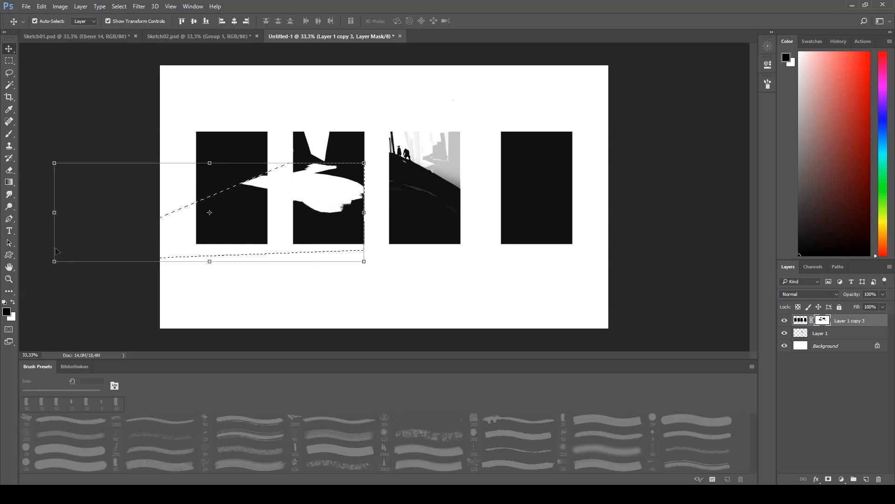
key(g)
drag(323, 299, 324, 186)
key(ctrl+z)
key(x)
drag(344, 307, 344, 173)
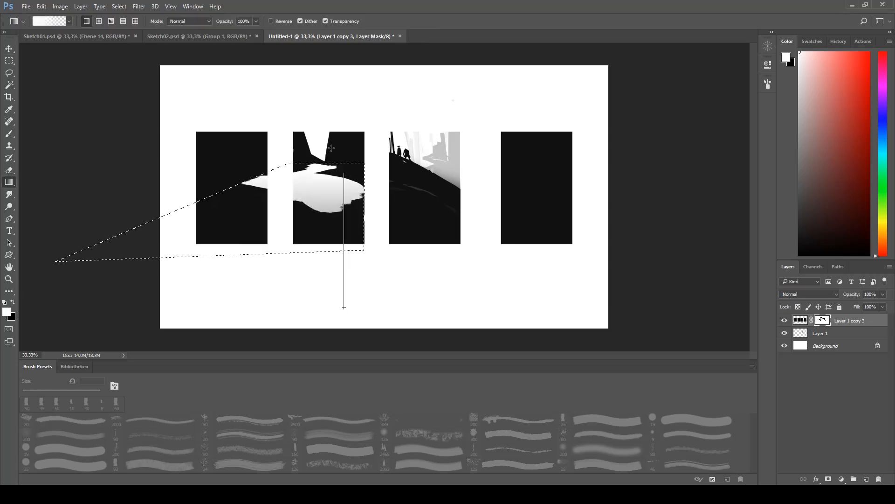
- Deselect and paint white on the mask to restore the first rectangle where the light shape spilled into it
key(ctrl+d)
key(b)
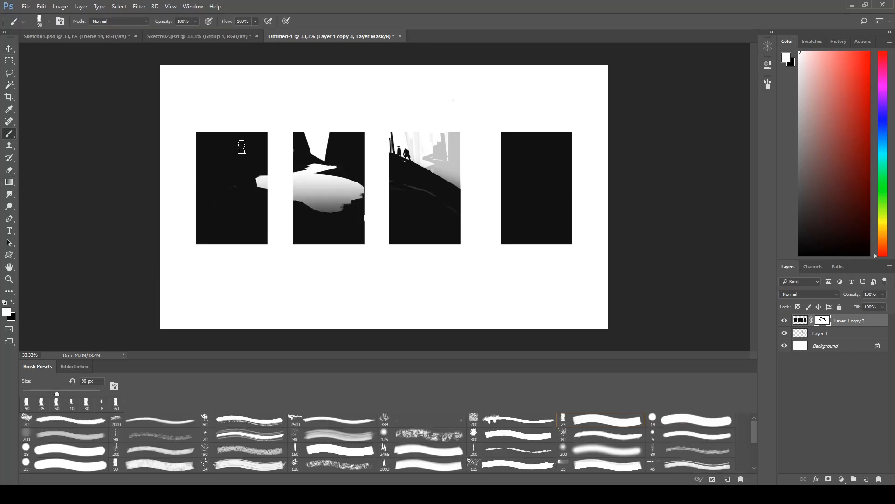
click(262, 181)
key(ctrl+minus)
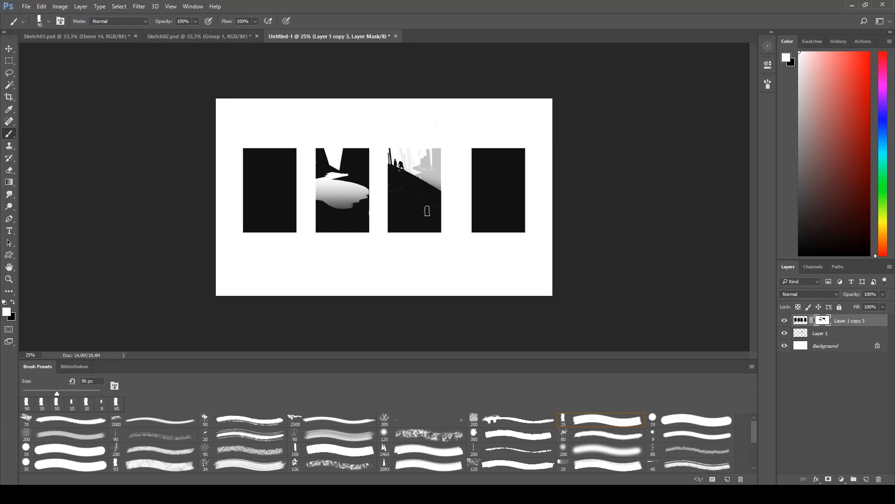
- Carve rough light patches low in the first rectangle with black on the mask and restore dark shapes between them with white
key(ctrl+plus)
key(x)
mouse_move(236, 198)
mouse_down()
mouse_move(186, 164)
mouse_move(233, 186)
mouse_move(256, 151)
mouse_move(214, 146)
mouse_move(226, 228)
mouse_up()
key(x)
mouse_move(207, 185)
mouse_down()
mouse_move(199, 138)
mouse_move(217, 139)
mouse_move(225, 193)
mouse_up()
drag(233, 186, 260, 122)
- Alternate white and black on the mask to form tall dark trunks with narrow light gaps in the first rectangle
key(x)
drag(248, 170, 249, 138)
drag(255, 196, 255, 135)
key(x)
drag(238, 143, 238, 161)
drag(230, 101, 240, 185)
key(x)
- Open light areas in the upper part of the fourth rectangle on the mask, alternating black and white strokes
mouse_move(521, 183)
mouse_down()
mouse_move(573, 152)
mouse_move(510, 132)
mouse_move(562, 198)
mouse_move(510, 182)
mouse_move(531, 133)
mouse_up()
key(x)
mouse_move(514, 213)
mouse_down()
mouse_move(593, 194)
mouse_move(538, 214)
mouse_up()
key(x)
- Rework the fourth rectangle's upper half with alternating diagonal mask strokes to enlarge the light opening
key(x)
mouse_move(585, 189)
mouse_down()
mouse_move(496, 230)
mouse_move(578, 209)
mouse_up()
mouse_move(586, 167)
mouse_down()
mouse_move(522, 187)
mouse_move(537, 129)
mouse_up()
mouse_move(536, 153)
mouse_down()
mouse_move(532, 184)
mouse_move(534, 177)
mouse_up()
key(x)
drag(533, 176, 564, 126)
drag(573, 163, 530, 166)
key(x)
drag(560, 127, 511, 185)
mouse_move(574, 131)
mouse_down()
mouse_move(514, 184)
mouse_move(531, 188)
mouse_up()
- Shape a diagonal dark slope with a light slit and a leaning dark trunk in the fourth rectangle's mask
key(x)
key(x)
mouse_move(526, 177)
mouse_down()
mouse_move(525, 192)
mouse_move(609, 169)
mouse_up()
key(x)
mouse_move(521, 202)
mouse_down()
mouse_move(601, 168)
mouse_move(581, 191)
mouse_move(555, 189)
mouse_move(502, 221)
mouse_move(549, 200)
mouse_up()
key(x)
key(x)
drag(562, 194, 492, 267)
key(x)
mouse_move(536, 219)
mouse_down()
mouse_move(575, 184)
mouse_move(513, 184)
mouse_move(511, 195)
mouse_move(522, 192)
mouse_move(482, 187)
mouse_move(525, 170)
mouse_up()
key(x)
key(x)
key(ctrl+minus)
key(x)
key(x)
- Paint a tall dark trunk along the fourth rectangle's right side and split the slope with dark and light diagonal bands
key(x)
mouse_move(476, 198)
mouse_down()
mouse_move(525, 172)
mouse_move(521, 156)
mouse_move(492, 199)
mouse_up()
key(x)
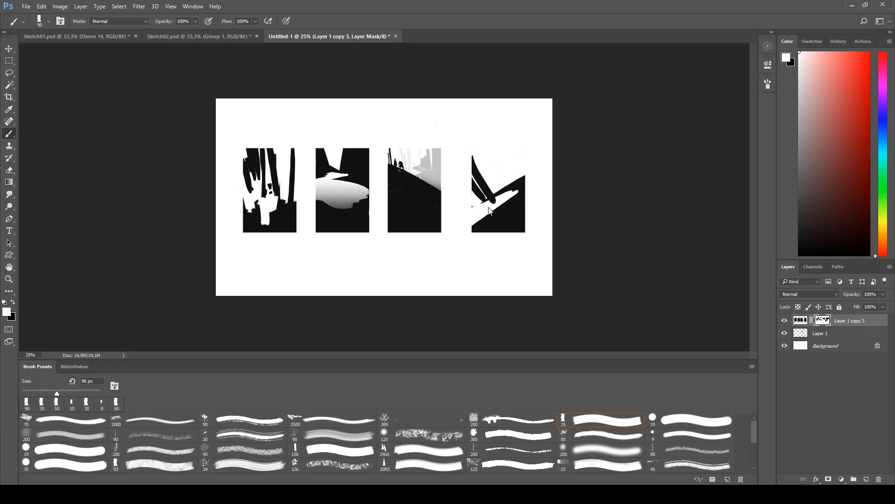
drag(499, 153, 513, 186)
mouse_move(515, 149)
mouse_down()
mouse_move(518, 184)
mouse_move(505, 177)
mouse_up()
key(x)
drag(504, 154, 507, 175)
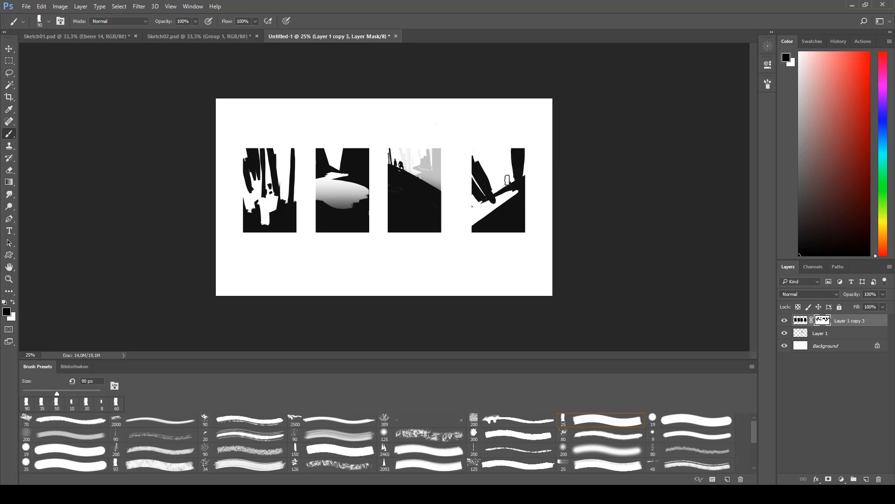
key(x)
drag(474, 213, 494, 202)
- Open a broad light gap in the middle of the first rectangle and rebuild the dark trunks and uneven ground around it
key(x)
key(x)
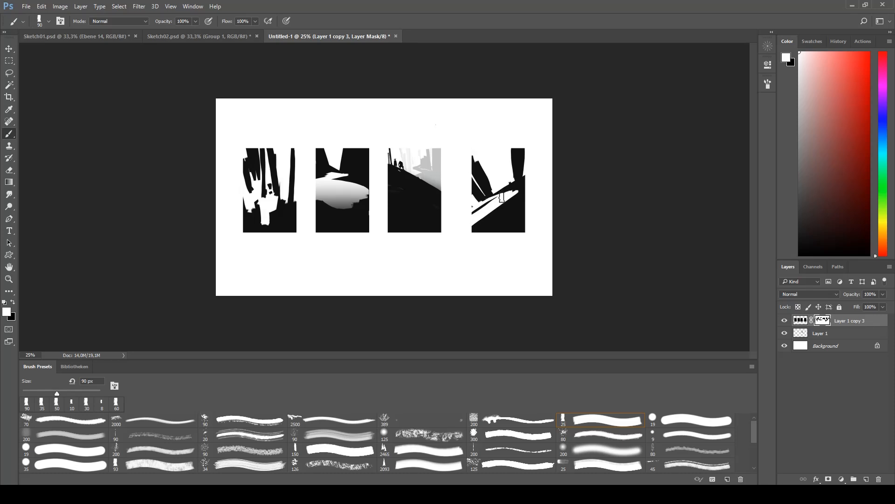
mouse_move(280, 156)
mouse_down()
mouse_move(281, 217)
mouse_move(288, 208)
mouse_up()
key(x)
drag(279, 169, 272, 213)
key(x)
mouse_move(249, 161)
mouse_down()
mouse_move(252, 212)
mouse_move(260, 207)
mouse_up()
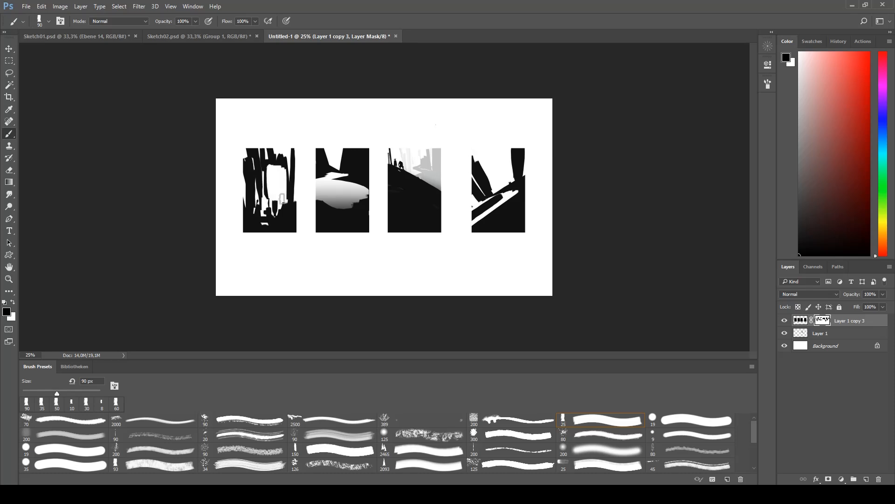
key(ctrl+plus)
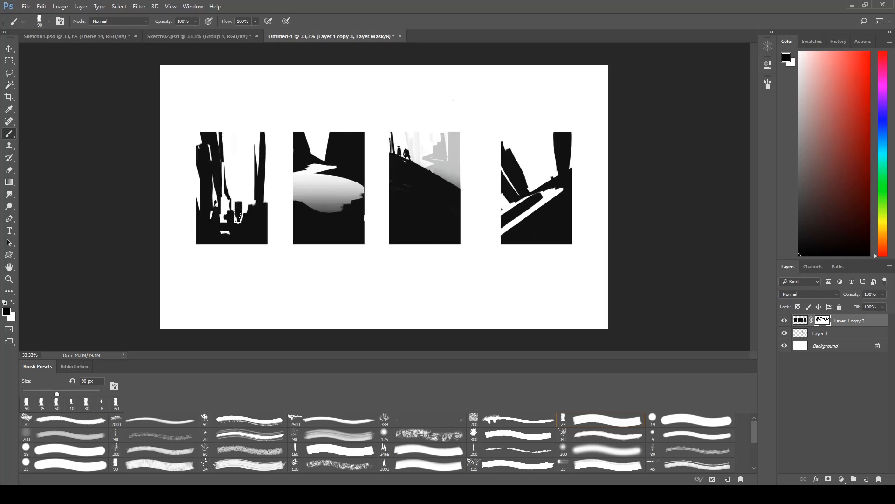
key(ctrl+plus)
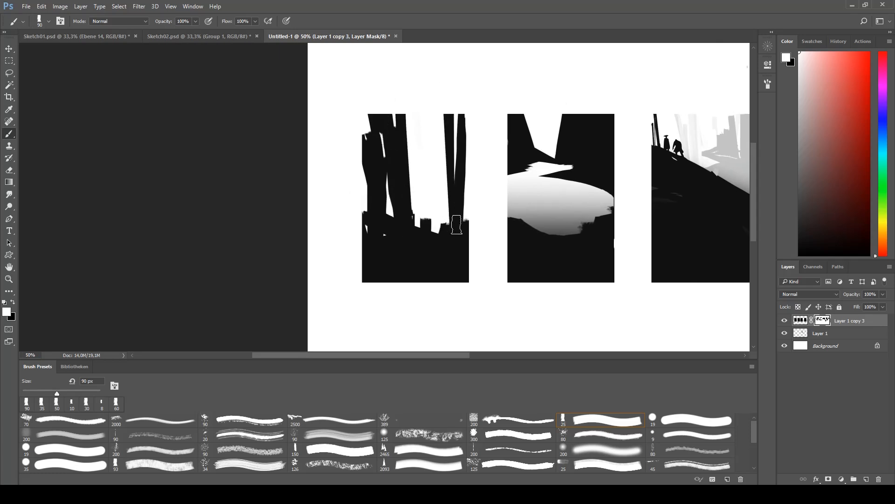
- Place a single hat-wearing figure silhouette as a custom shape on the stump in the first rectangle's opening
key(ctrl+plus)
key(ctrl+plus)
key(u)
click(306, 21)
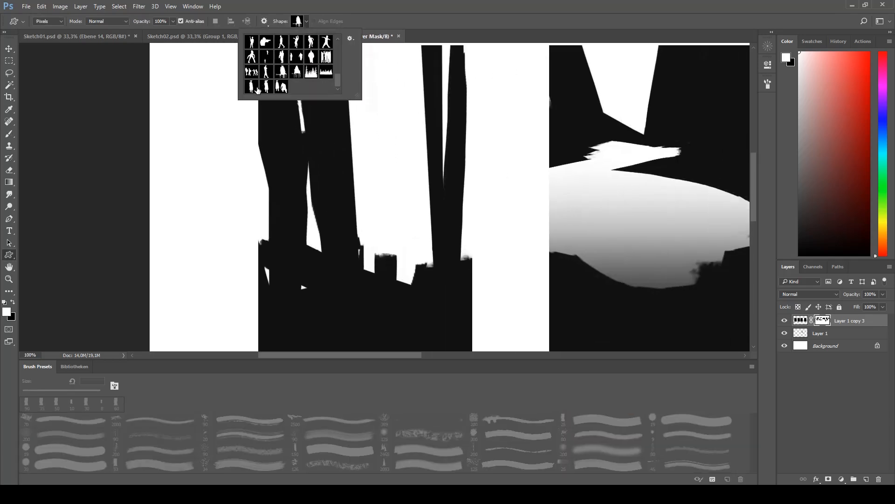
drag(378, 261, 392, 215)
key(ctrl+minus)
key(ctrl+minus)
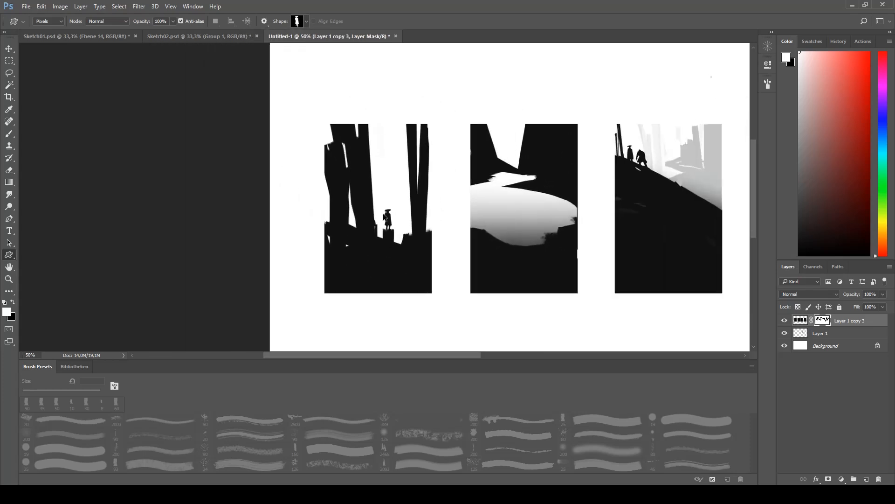
- Brush rough dark ground shapes around the figure's feet in the first rectangle
key(ctrl+plus)
key(ctrl+plus)
key(b)
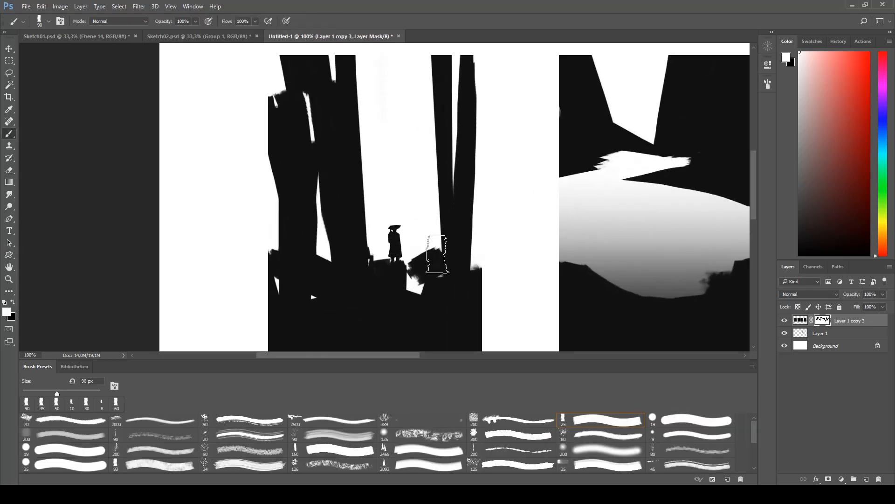
key(ctrl+minus)
key(ctrl+minus)
key(ctrl+minus)
- Select the first rectangle's area, fade its light gaps upward with a white gradient on the mask, and deselect
key(m)
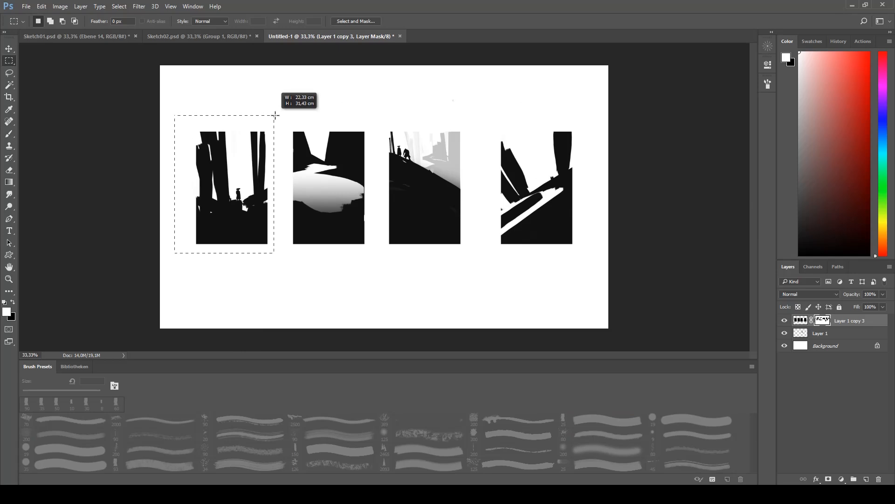
drag(275, 115, 277, 111)
key(g)
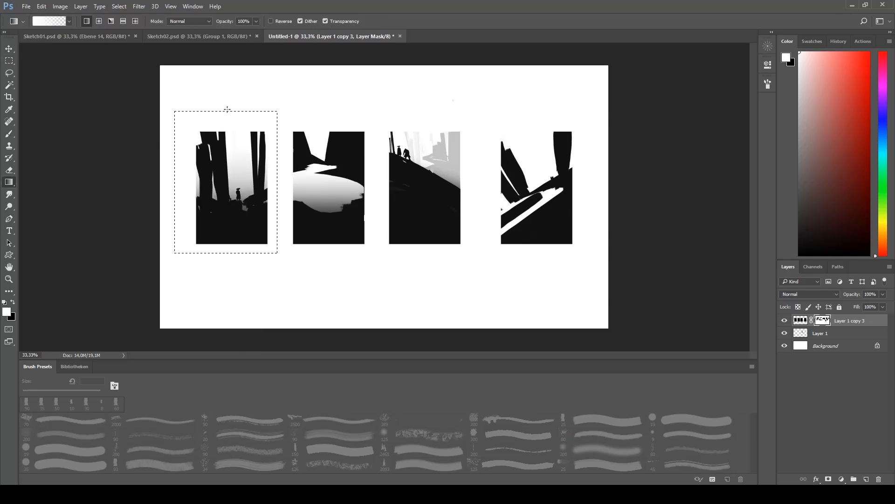
key(ctrl+minus)
key(ctrl+d)
- Transform the first rectangle's mask content, lowering the ground and stretching the trunks upward, and touch up its edge
key(m)
key(v)
drag(279, 217, 281, 236)
drag(273, 143, 270, 71)
drag(283, 190, 280, 227)
key(Return)
key(b)
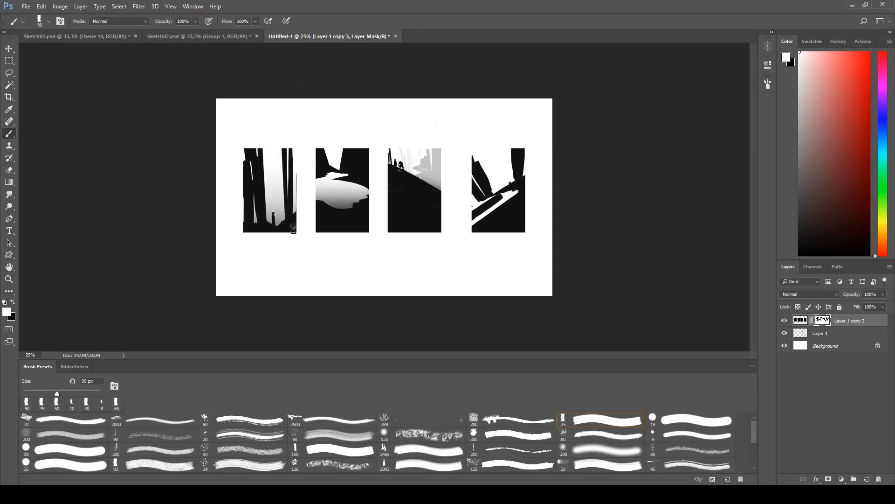
- Try a two-figure custom shape at the foot of the first rectangle and paint the opening clear of figures
key(u)
click(306, 21)
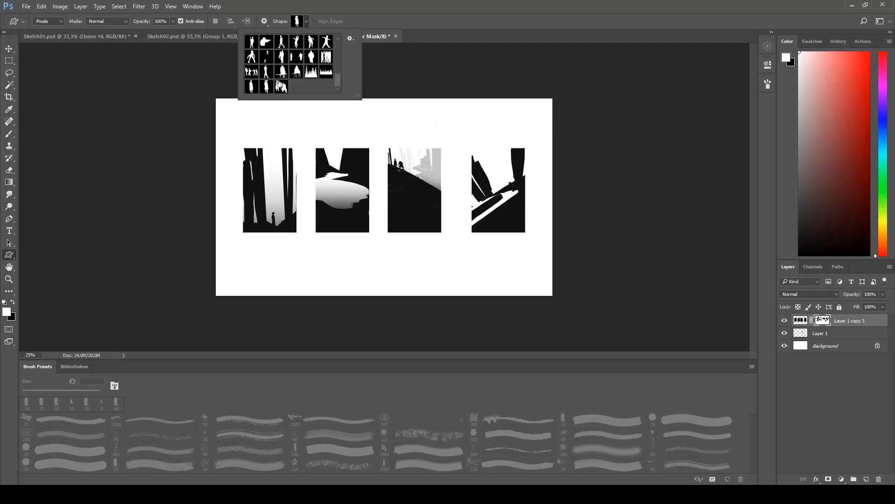
drag(270, 232, 281, 213)
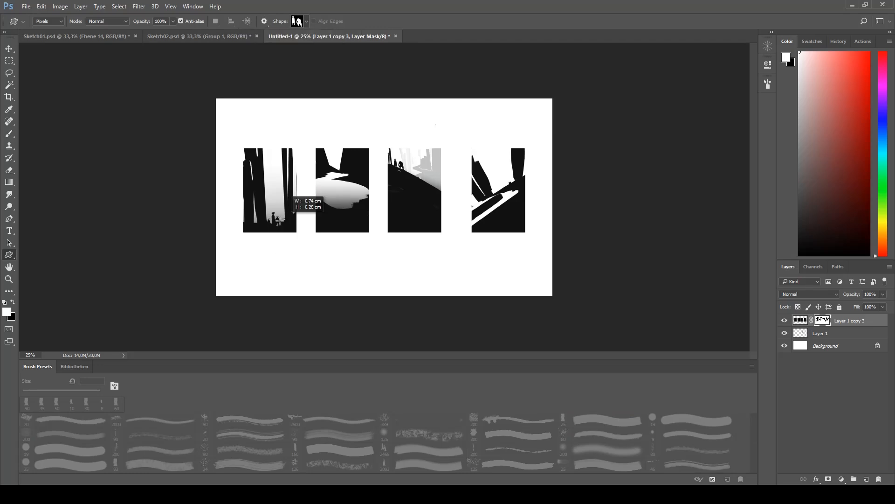
key(b)
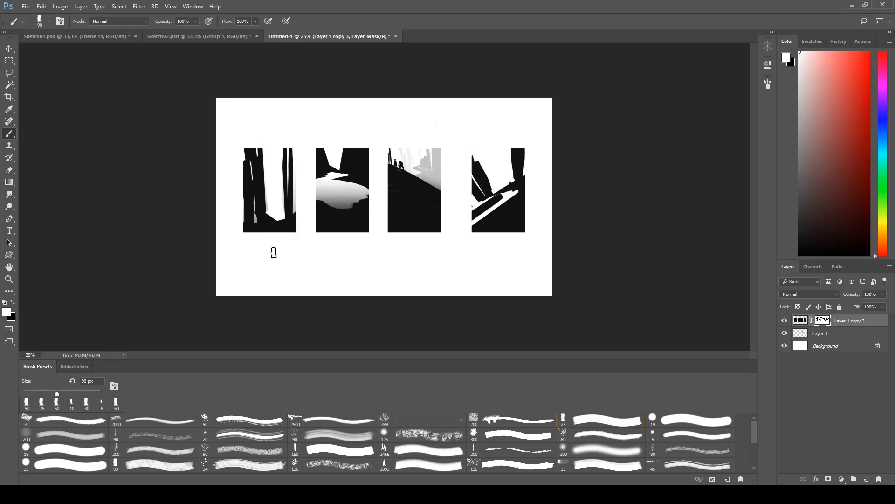
- Place the two-figure silhouette beneath the second rectangle's upper opening and on the ground in the first rectangle's gap
key(ctrl+plus)
key(u)
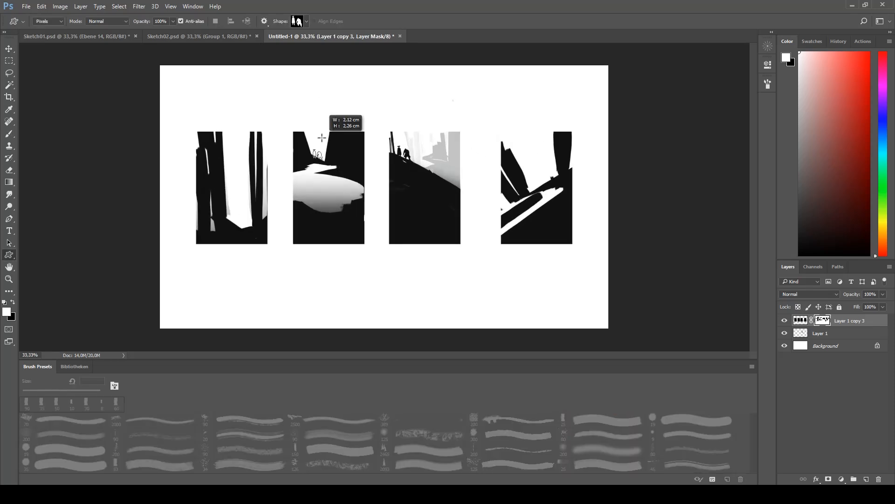
key(b)
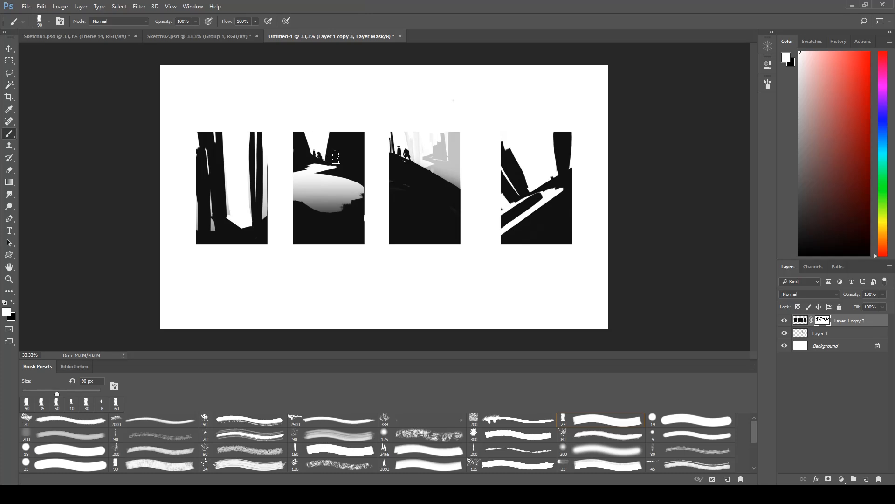
key(u)
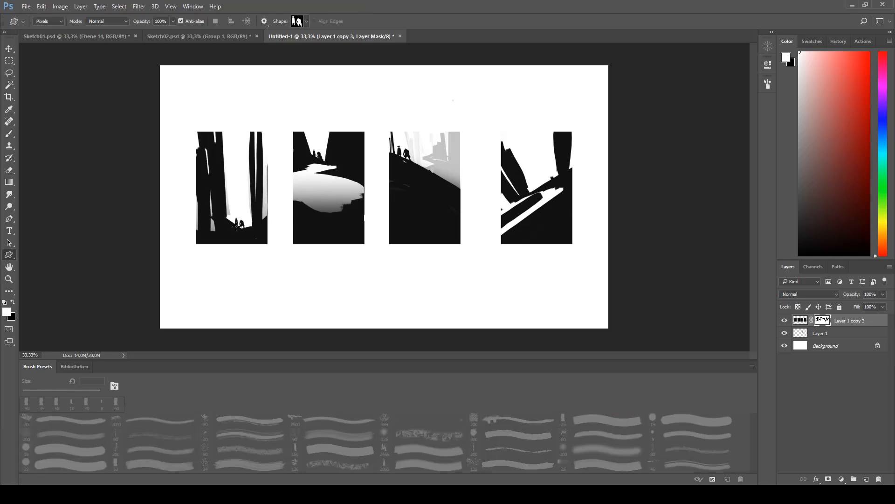
- Add a dark trunk at the fourth rectangle's upper left and broaden the dark trunk on its right on the mask
key(b)
key(ctrl+minus)
key(ctrl+plus)
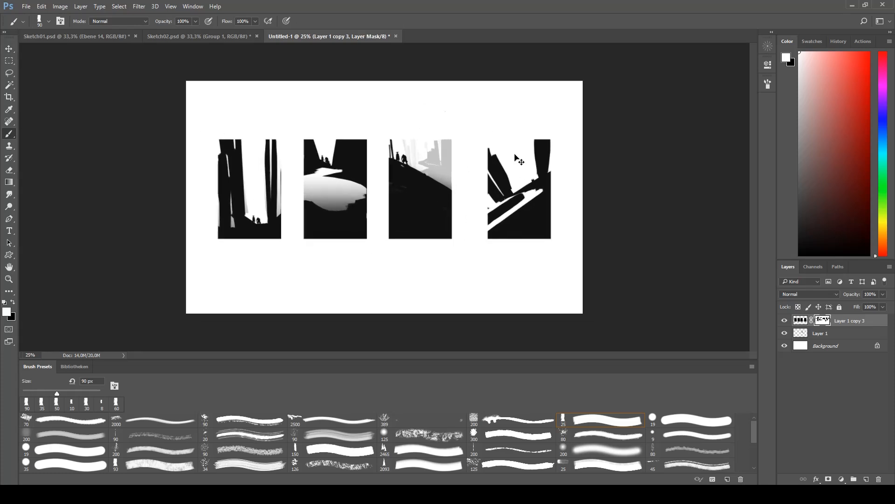
drag(529, 141, 528, 152)
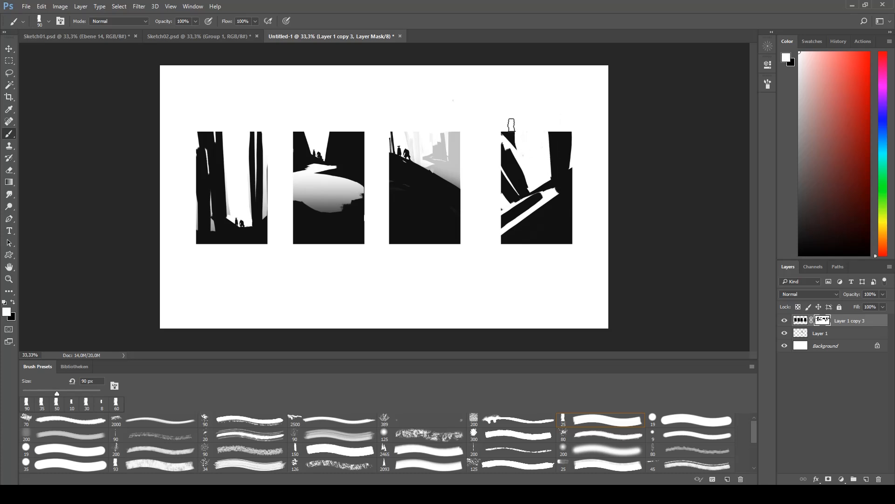
- Select the first and fourth rectangles in turn and fade their openings upward with white gradients on the mask
key(m)
drag(176, 121, 279, 257)
key(g)
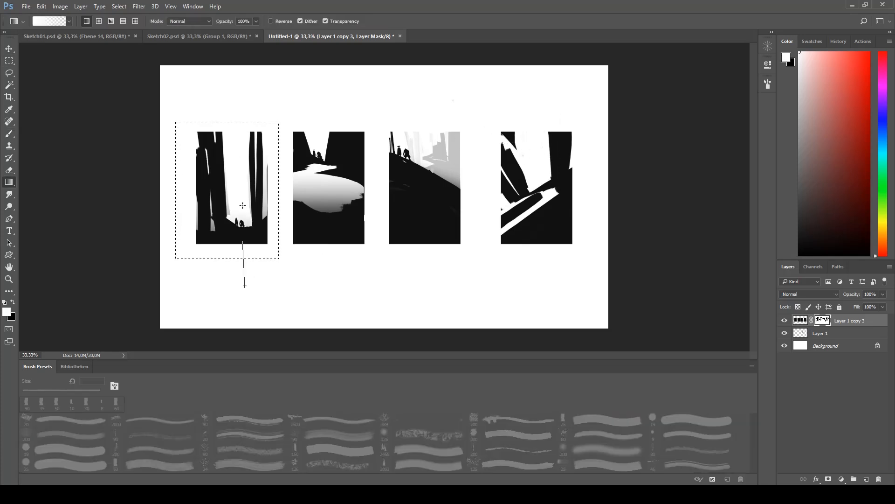
key(m)
drag(490, 251, 583, 108)
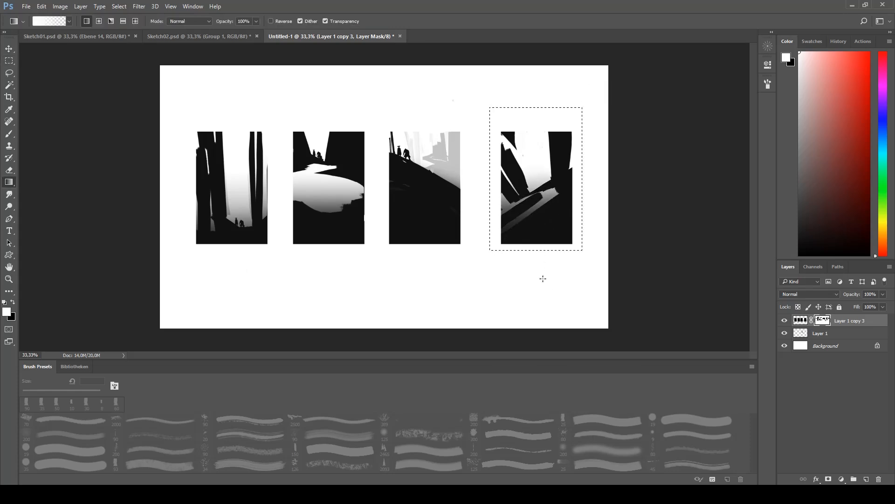
drag(543, 278, 540, 143)
- Place a small figure silhouette on the fourth rectangle's slope and deselect
key(u)
key(ctrl+minus)
key(ctrl+d)
- Crop the empty canvas above and below the four compositions to a narrower strip
key(ctrl+plus)
key(c)
key(ctrl+minus)
drag(387, 99, 388, 119)
key(Return)
key(b)
key(ctrl+plus)
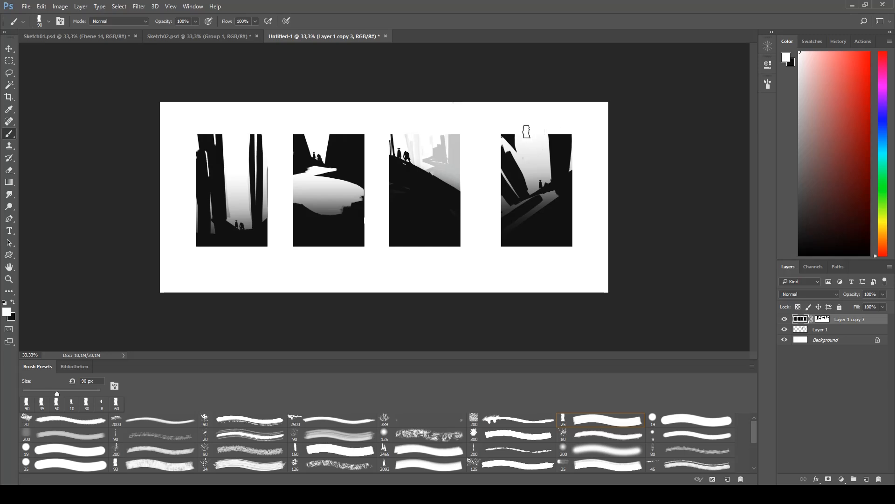
- Examine the grey figure compositions in Sketch02.psd and compare them with the other open sketch documents
click(187, 37)
key(ctrl+0)
key(ctrl+minus)
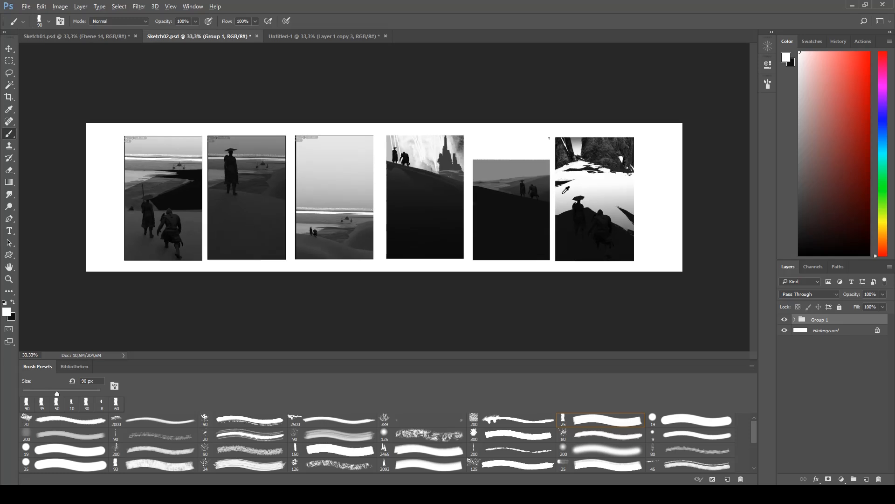
key(ctrl+plus)
key(ctrl+plus)
drag(525, 194, 490, 216)
key(ctrl+minus)
key(ctrl+minus)
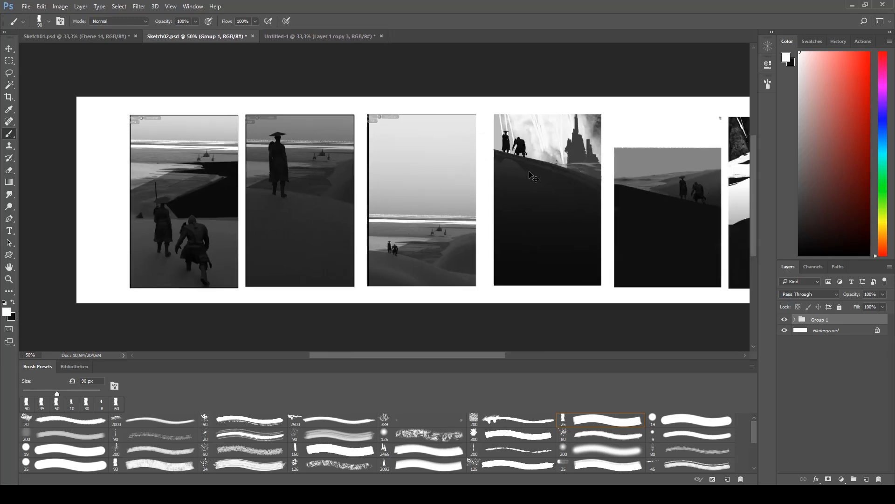
click(317, 38)
click(92, 38)
click(286, 38)
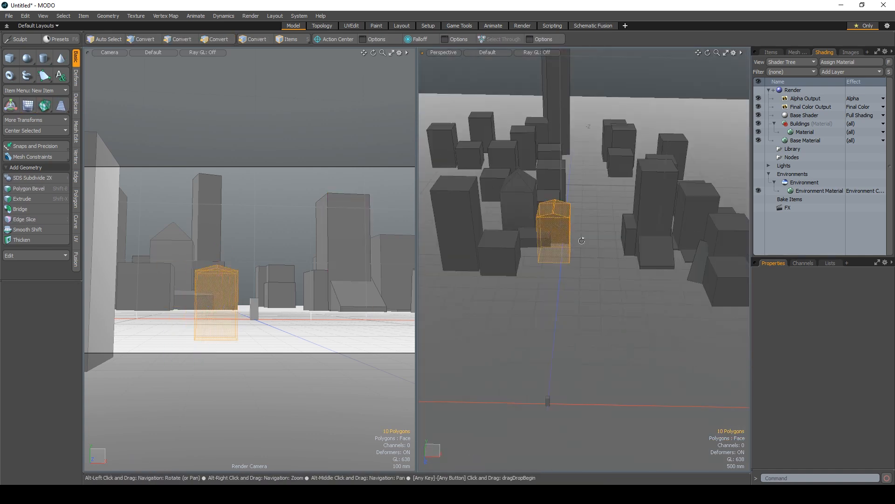
- In MODO, enable scene lighting in the perspective viewport and position area lights among the buildings
click(851, 72)
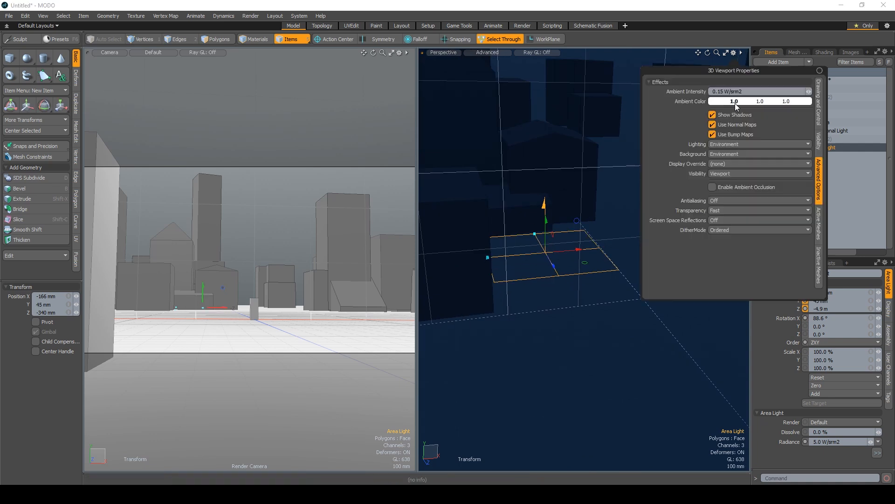
click(724, 139)
drag(588, 285, 661, 280)
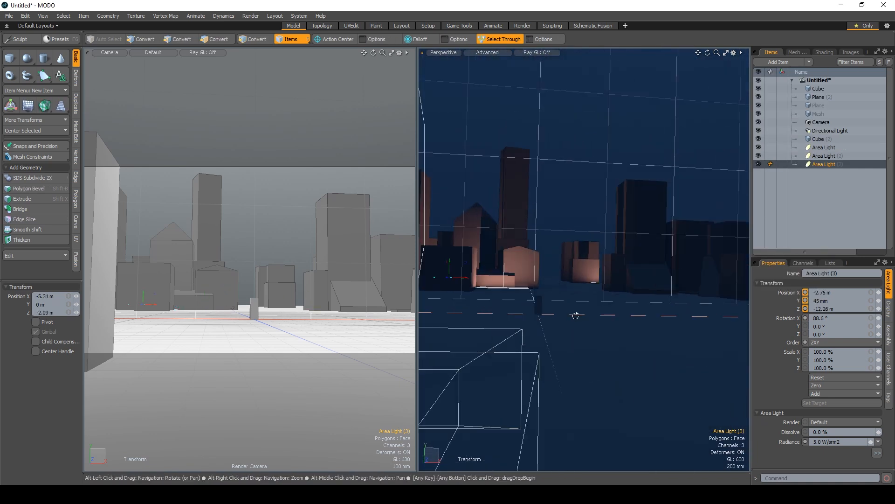
- Select the ground plane and switch the camera viewport to Advanced shading
click(569, 229)
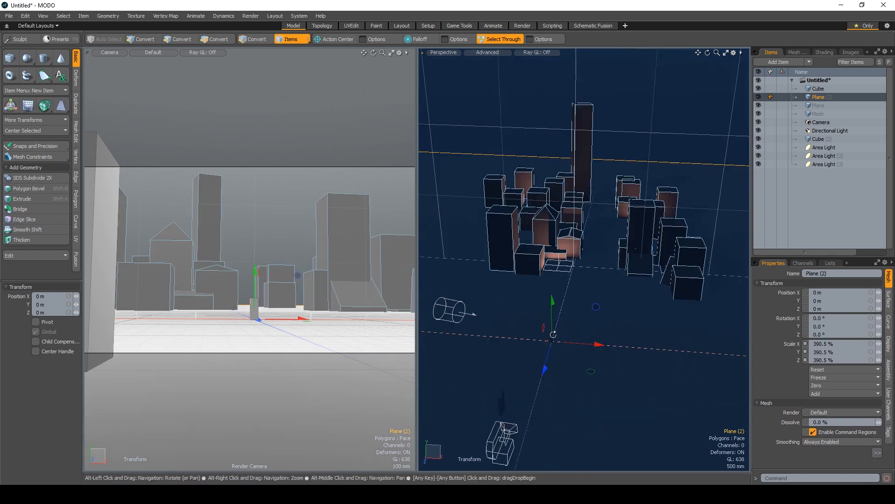
click(400, 52)
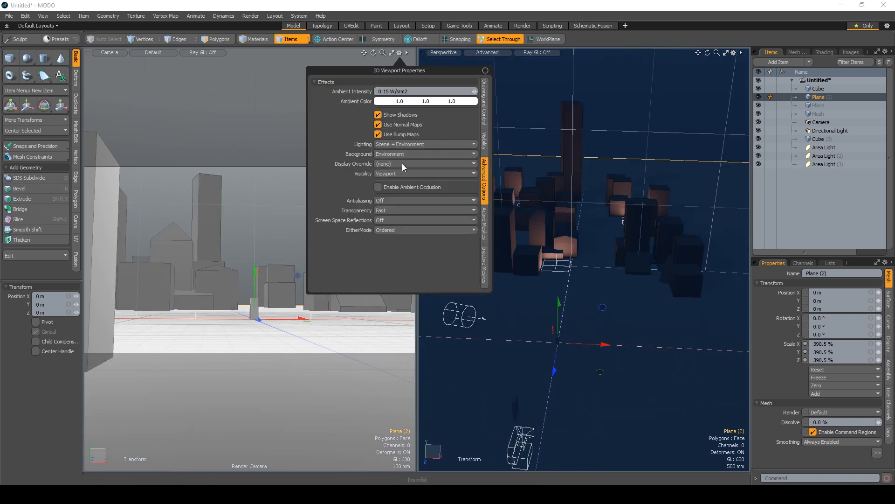
click(153, 52)
click(159, 118)
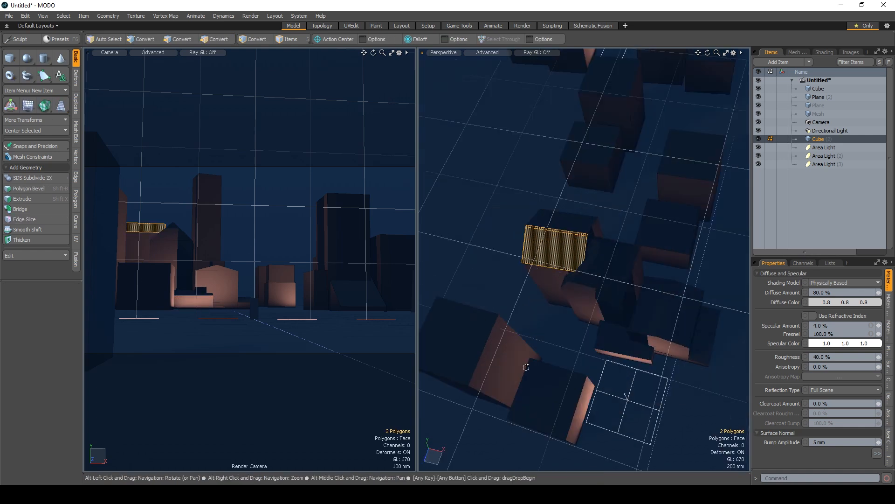
- Bevel the selected thin slab's polygons, then move and rotate a roofed building into place beside the rear street
key(b)
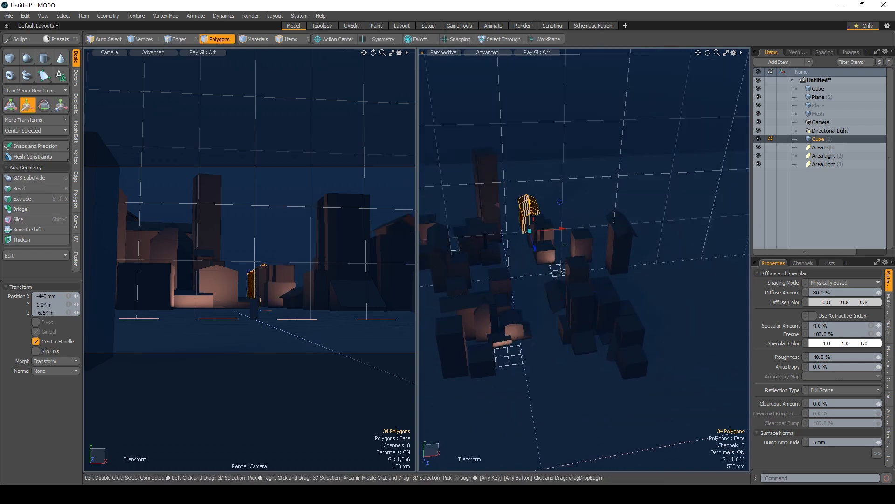
key(e)
key(w)
key(q)
- Shift the small box at the origin sideways and add another, warmer orange area light among the buildings
double_click(564, 308)
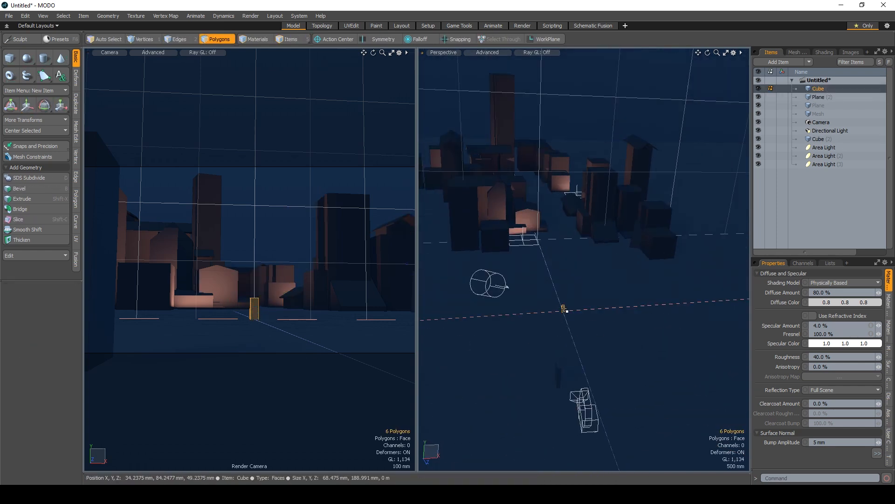
drag(564, 307, 568, 325)
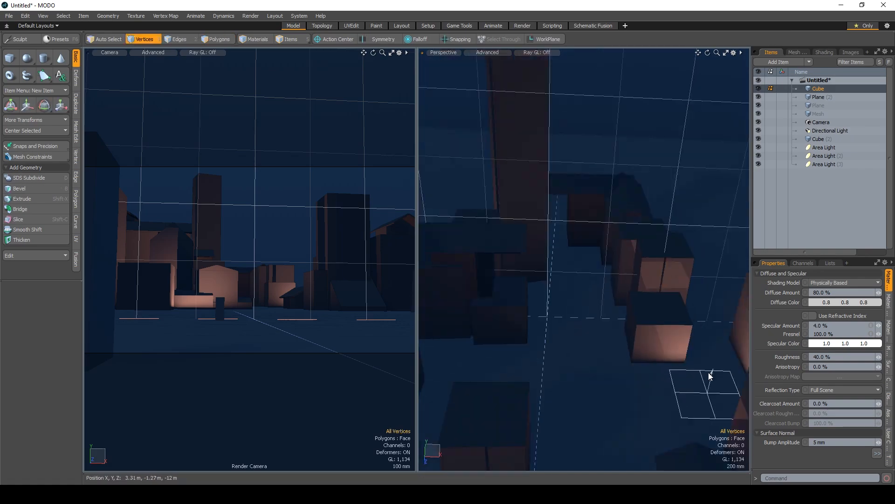
click(816, 369)
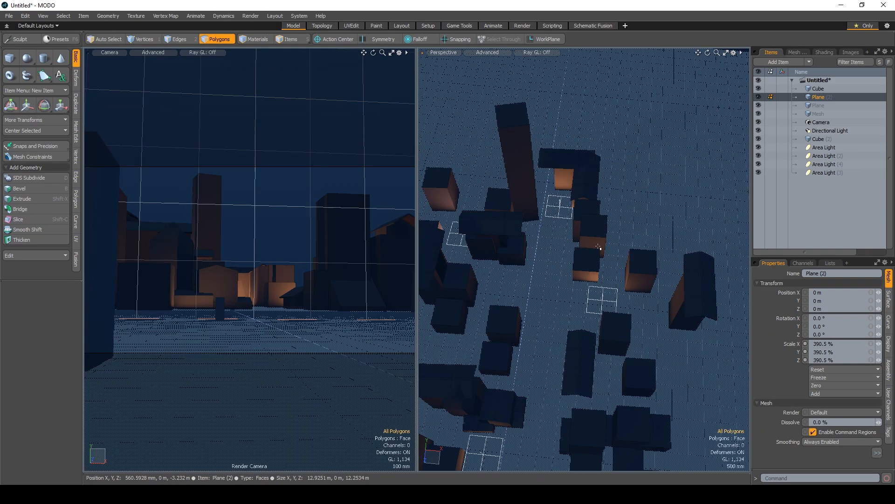
- Duplicate a building's connected polygons, move the copy against the tall rear tower, and select the top face of a nearby block
key(5)
drag(599, 247, 552, 303)
drag(602, 233, 594, 270)
scroll(590, 302, up, 4)
drag(590, 302, 671, 357)
key(3)
double_click(554, 195)
key(ctrl+c)
key(ctrl+v)
key(w)
drag(562, 203, 633, 146)
key(e)
click(635, 331)
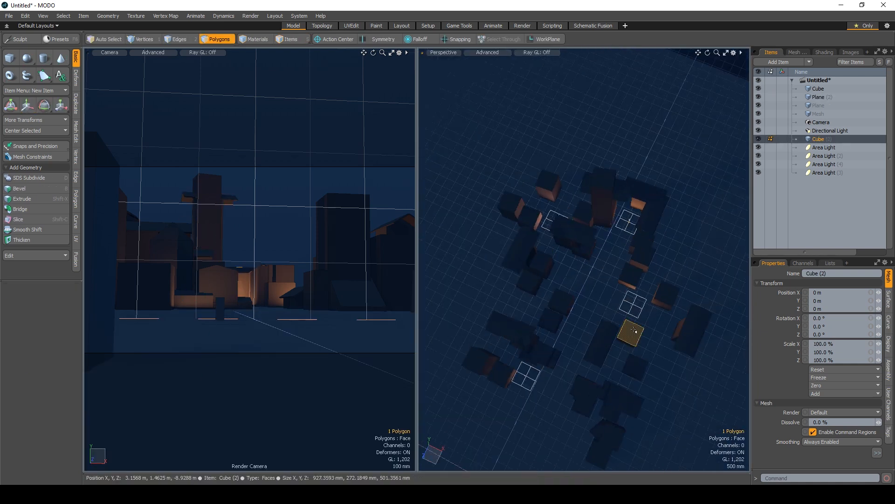
- Extend the selection to the block's connected geometry, duplicate it, and move the copy farther back among the city buildings
drag(635, 330, 646, 192)
key(bracketright)
key(ctrl+c)
scroll(601, 229, down, 3)
key(ctrl+v)
key(w)
drag(601, 227, 671, 172)
key(Escape)
scroll(606, 224, up, 3)
- Turn off the faded grid in the camera viewport's visibility settings
click(399, 53)
click(484, 142)
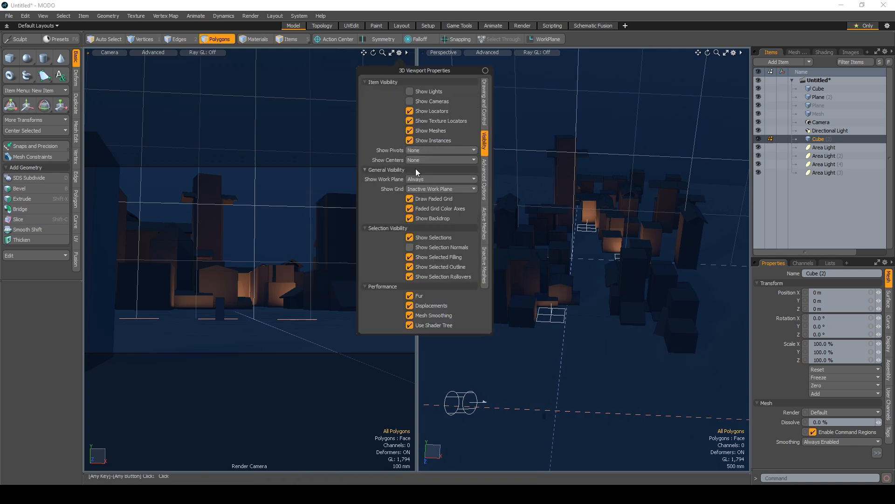
click(429, 199)
click(592, 4)
- Duplicate the connected polygons of a rear building and rotate the copy to vary the cityscape
scroll(576, 205, up, 3)
drag(611, 303, 639, 252)
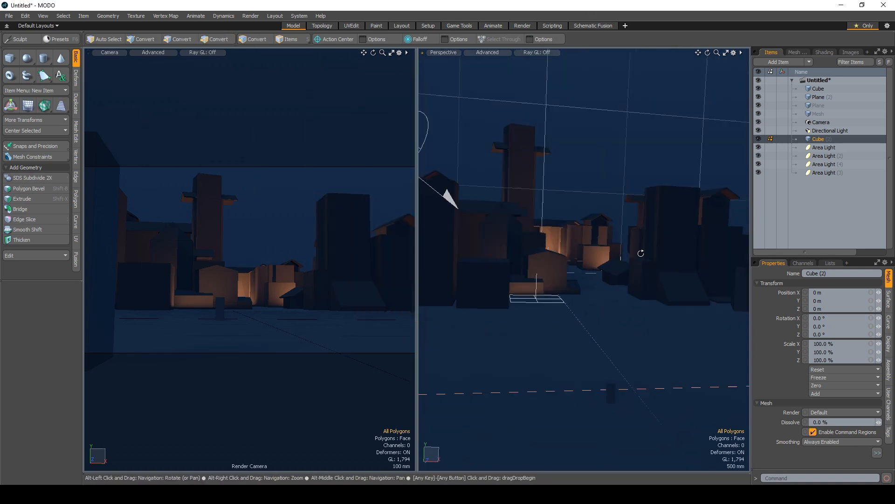
double_click(570, 135)
drag(571, 145, 548, 224)
key(ctrl+c)
key(ctrl+v)
key(e)
drag(551, 303, 524, 310)
key(w)
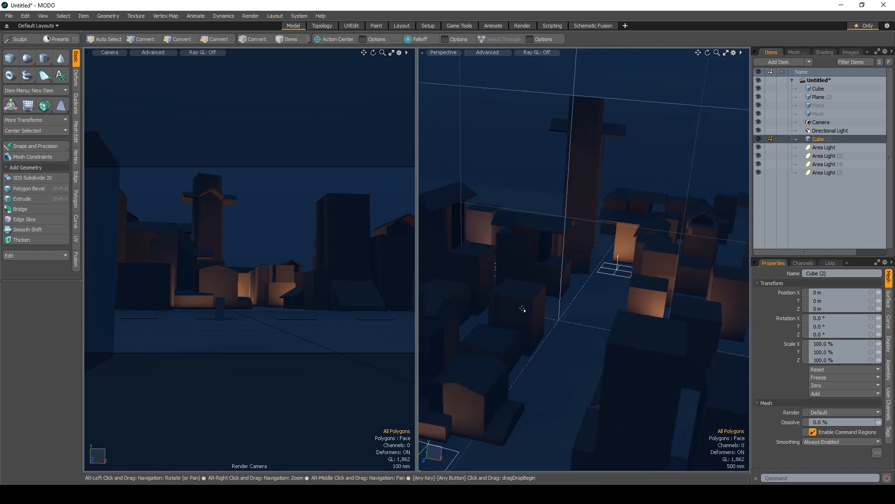
- Select a block along the street, move it into place among the neighbouring buildings, and rescale parts of it
double_click(597, 309)
key(w)
alt+drag(598, 310, 621, 280)
drag(621, 280, 627, 254)
key(2)
key(r)
key(3)
key(w)
key(2)
key(r)
key(3)
key(w)
drag(619, 252, 691, 269)
- Select another connected block and move it beside the buildings along the street
scroll(625, 294, down, 5)
double_click(626, 293)
key(w)
alt+drag(564, 245, 573, 311)
key(q)
key(Escape)
scroll(574, 312, up, 5)
- Duplicate the selected box, raise it onto the roof, scale it to 77.5 %, and paste another copy
key(ctrl+c)
key(ctrl+v)
key(w)
drag(567, 293, 575, 210)
key(r)
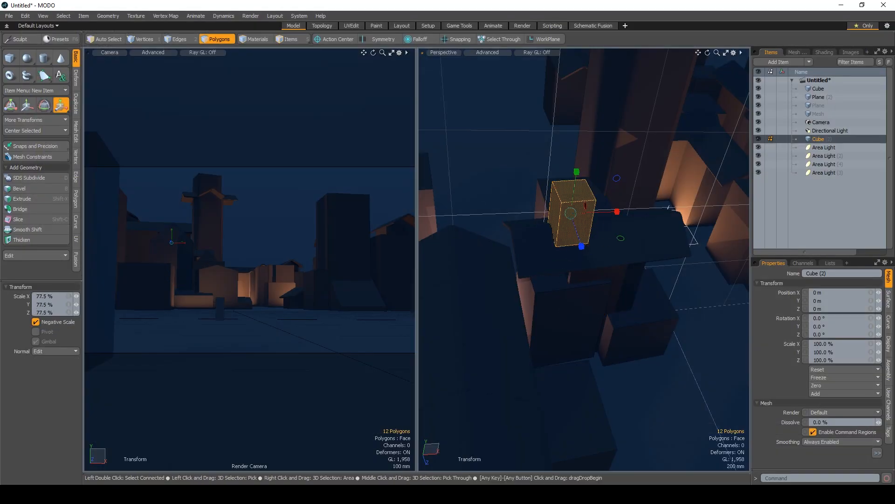
key(w)
scroll(597, 330, down, 5)
drag(603, 280, 578, 280)
key(ctrl+c)
key(ctrl+v)
key(Escape)
- Duplicate the small figure-sized box of the first Cube mesh and move the copy near the buildings at the street's edge
scroll(579, 298, down, 5)
click(819, 89)
scroll(594, 307, up, 5)
double_click(533, 304)
key(ctrl+c)
key(ctrl+v)
key(w)
drag(645, 452, 632, 378)
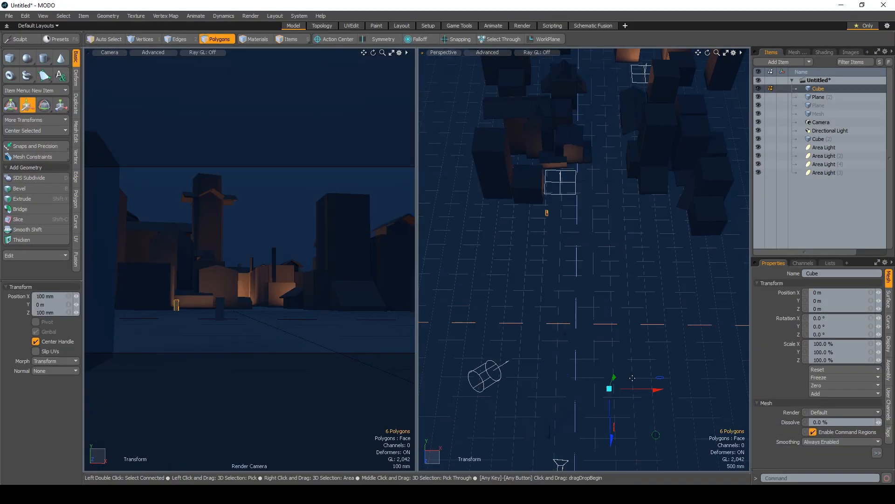
key(Escape)
- Paste more copies of the small figure-sized box and place them along the street
mouse_move(602, 262)
mouse_down()
mouse_move(541, 205)
mouse_move(606, 248)
mouse_up()
key(ctrl+c)
key(ctrl+v)
key(w)
key(Escape)
drag(633, 277, 604, 302)
key(w)
key(ctrl+v)
key(Escape)
- Scatter further copies of the small box around the city, prepare to rotate the last one, and render the scene
drag(634, 338, 443, 228)
key(ctrl+v)
key(Escape)
key(ctrl+v)
drag(600, 288, 705, 267)
key(ctrl+v)
key(ctrl+v)
key(e)
key(F9)
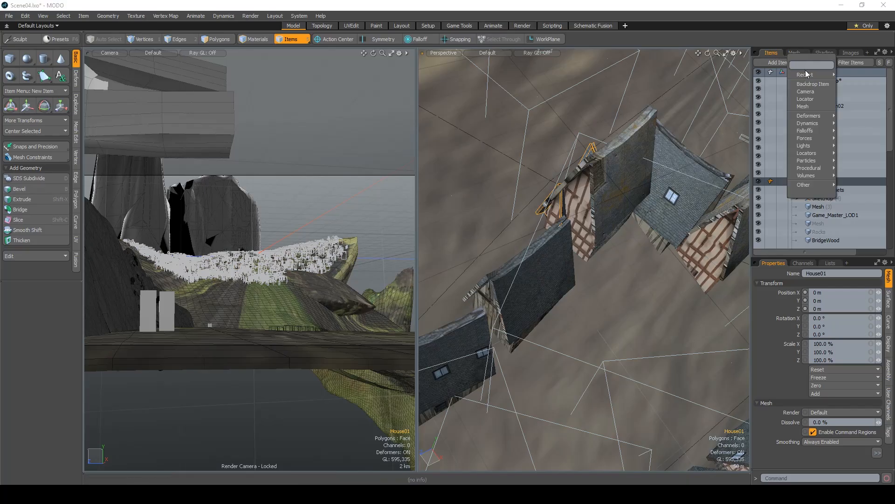
- Add an area light to Scene04, scale it to 8785 %, and move it between the half-timbered houses
drag(566, 310, 606, 280)
drag(677, 206, 635, 226)
key(o)
click(838, 144)
key(r)
drag(620, 171, 700, 171)
scroll(593, 298, up, 10)
key(e)
key(w)
drag(582, 271, 614, 216)
- Open the Groups window and add the area light to the AssetHouses group
click(292, 16)
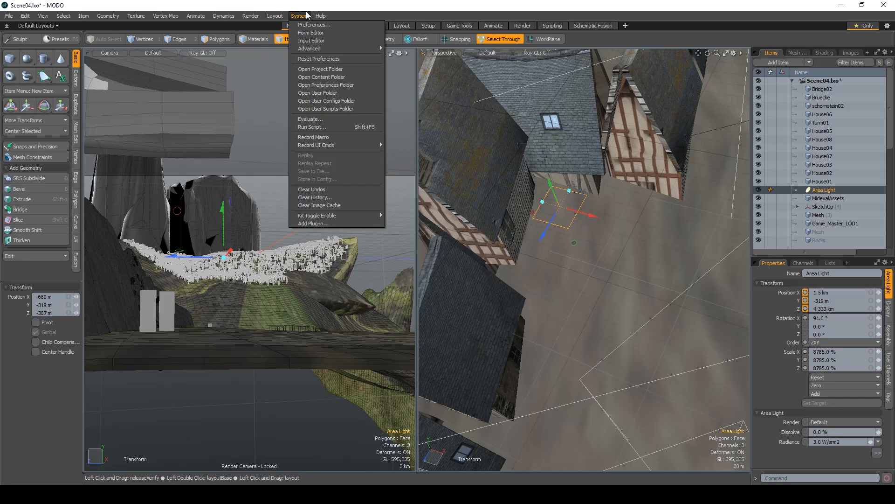
mouse_move(275, 17)
mouse_move(379, 143)
click(467, 331)
drag(825, 190, 178, 131)
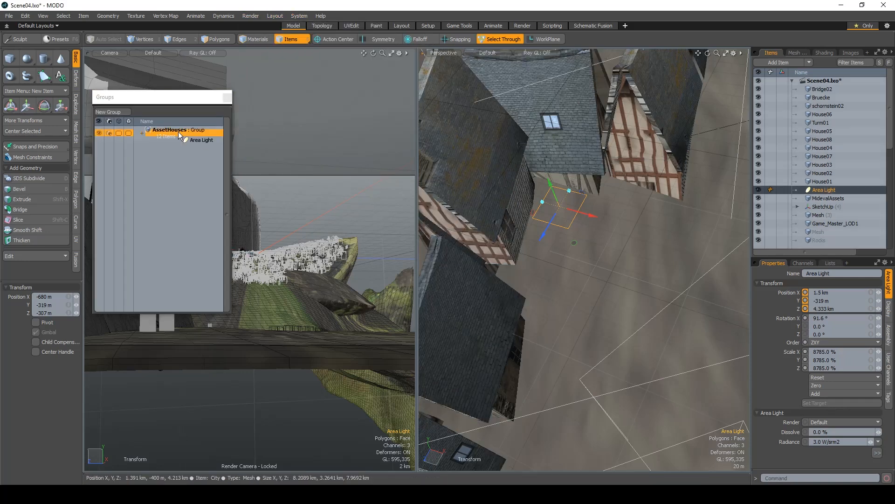
click(227, 97)
- Set the area light's colour to a warm orange with RGB 0.71, 0.47, 0.33
click(877, 452)
click(816, 370)
drag(566, 288, 598, 279)
click(543, 370)
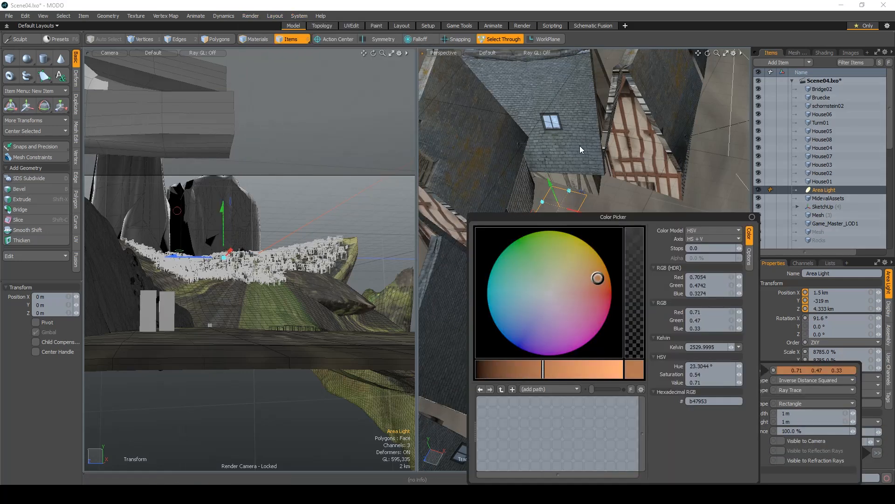
click(748, 214)
- Preview the render of the hillside village to examine the night lighting
key(F8)
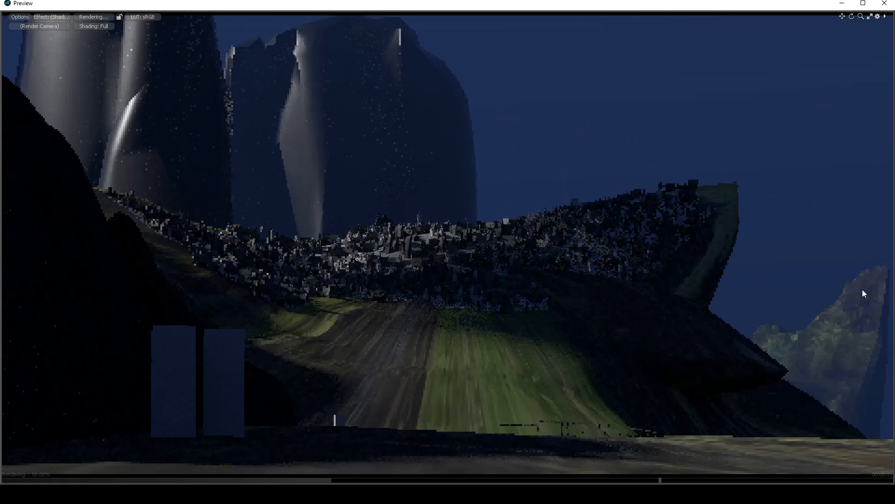
click(884, 6)
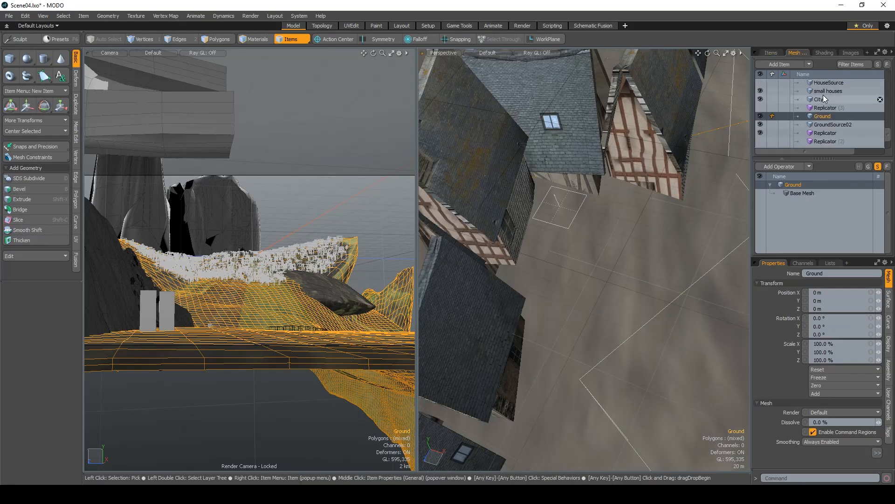
key(F8)
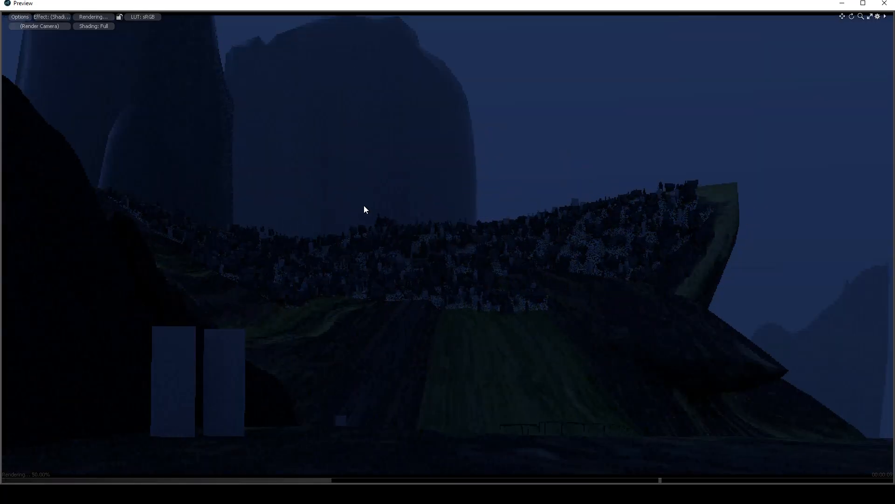
click(884, 5)
key(F8)
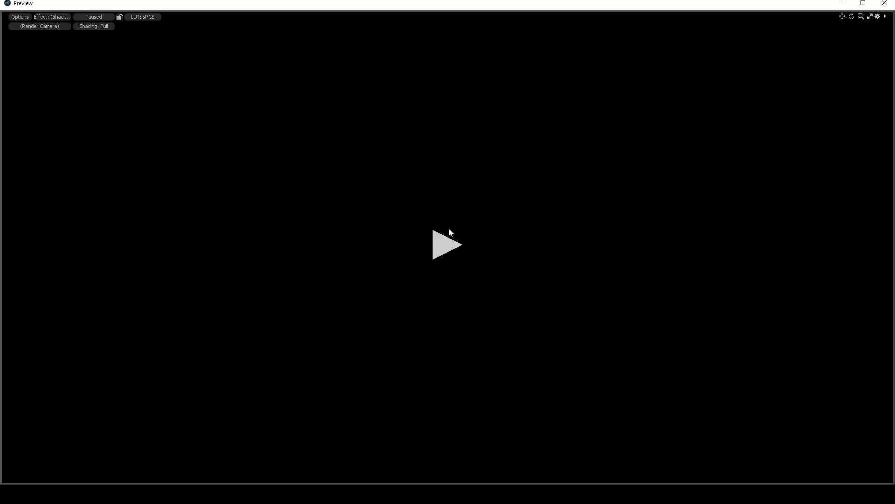
- Paste more copies of the orange area light and place them among the houses on the slope
click(449, 231)
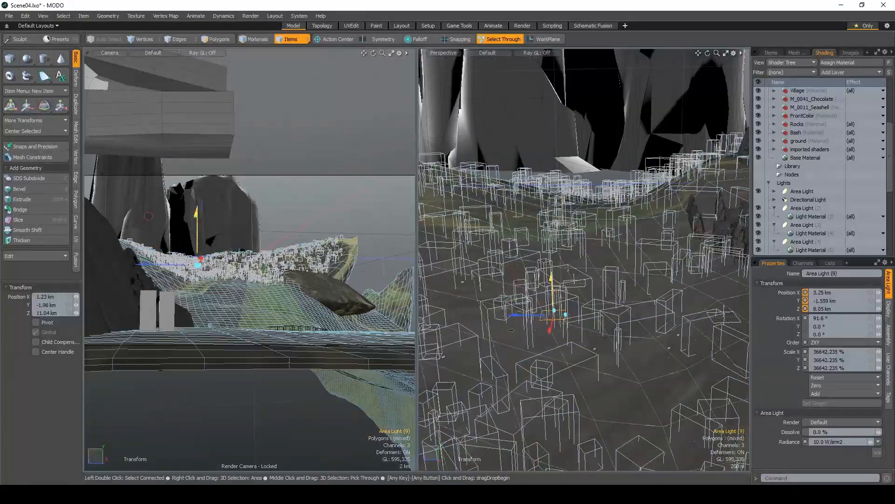
key(ctrl+v)
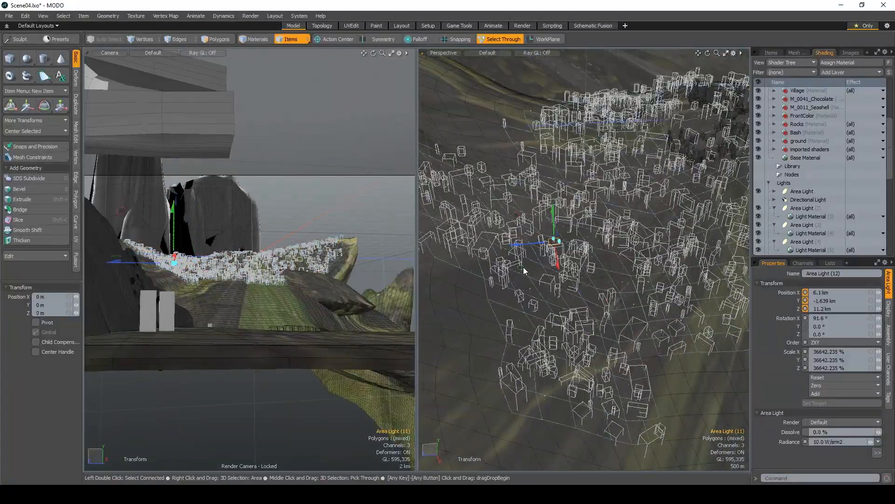
drag(521, 268, 564, 338)
drag(579, 242, 584, 308)
drag(572, 365, 610, 332)
- Duplicate the area light, move the copy to X 2.34 km, Y 521 m, Z -4.6 km, and preview the render
scroll(583, 299, down, 5)
key(ctrl+d)
drag(490, 363, 678, 205)
drag(683, 171, 677, 140)
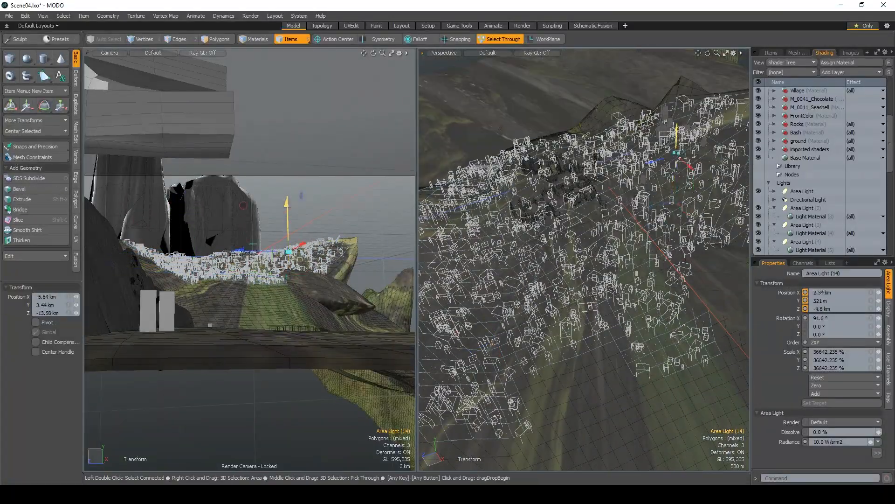
scroll(584, 251, up, 5)
key(F8)
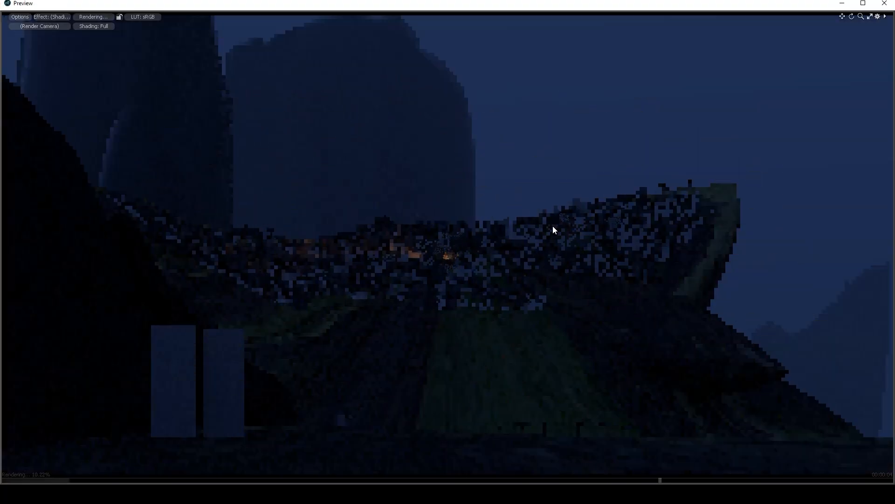
click(885, 3)
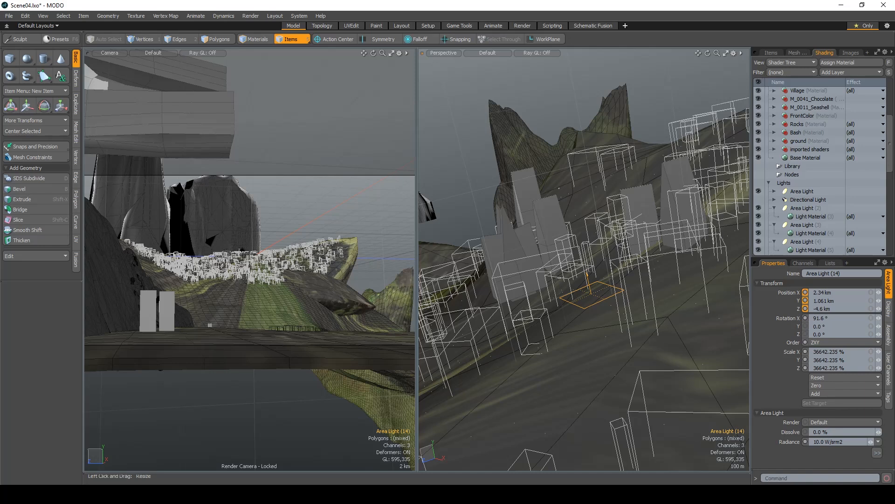
- Restore the program window to a smaller size, open the Groups window, and expand the AssetHouses group
drag(583, 270, 594, 303)
click(797, 52)
click(826, 52)
click(862, 5)
click(278, 27)
mouse_move(292, 154)
click(485, 326)
click(143, 133)
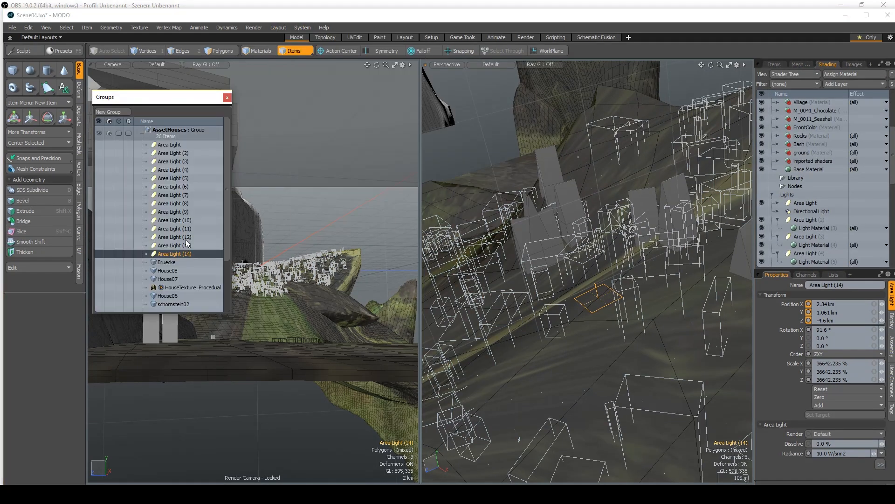
- Try to delete the area lights listed in the AssetHouses group
shift+click(169, 145)
key(Delete)
click(227, 98)
key(ctrl+z)
click(302, 28)
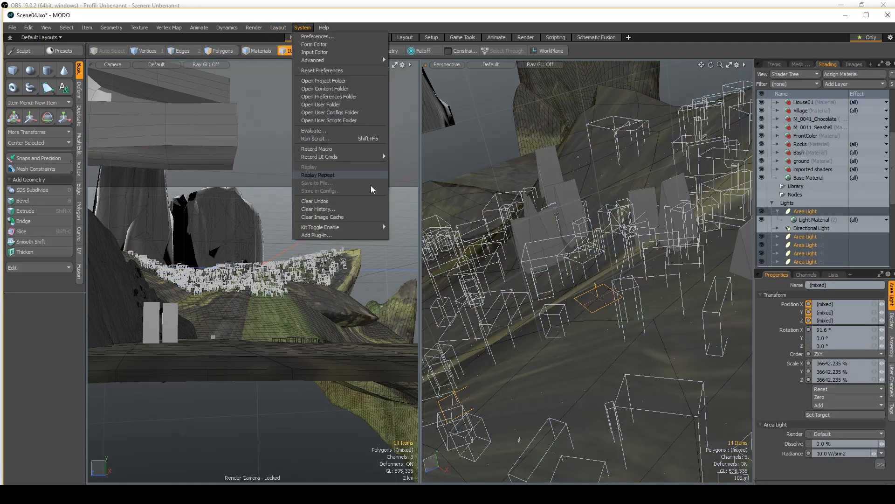
- Preview the village render repeatedly to examine how the orange area lights spread across the hillside
key(F8)
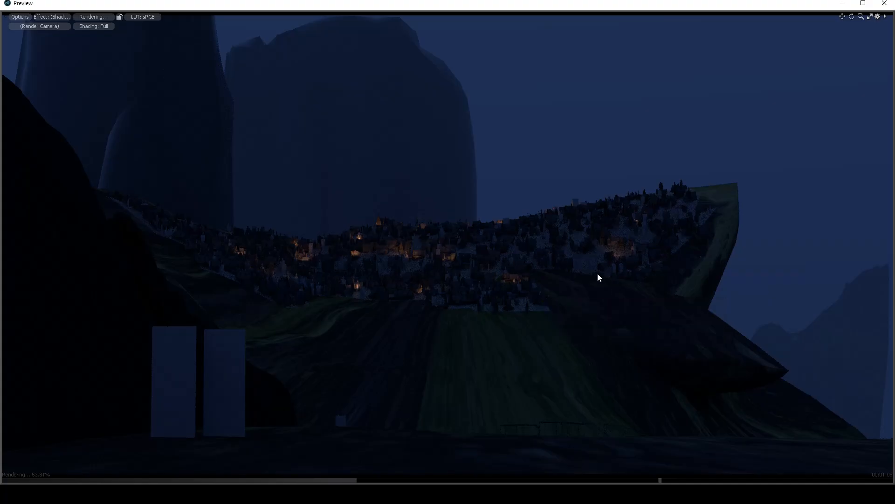
click(878, 6)
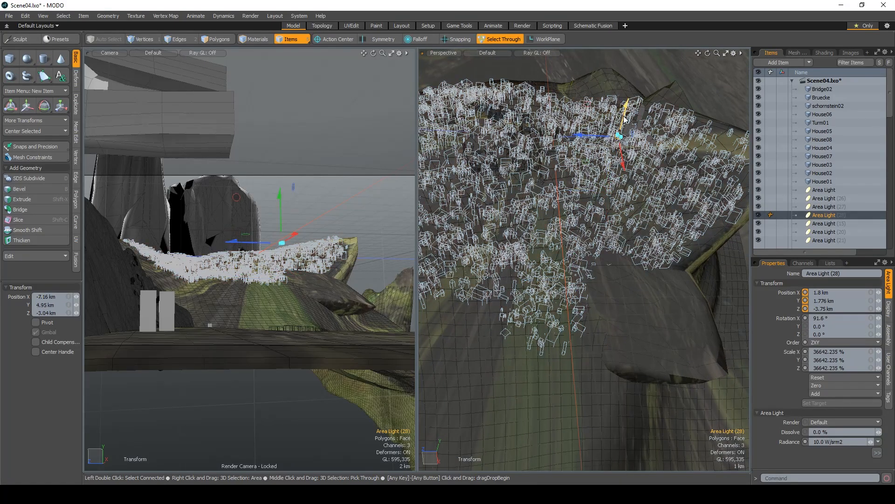
key(F8)
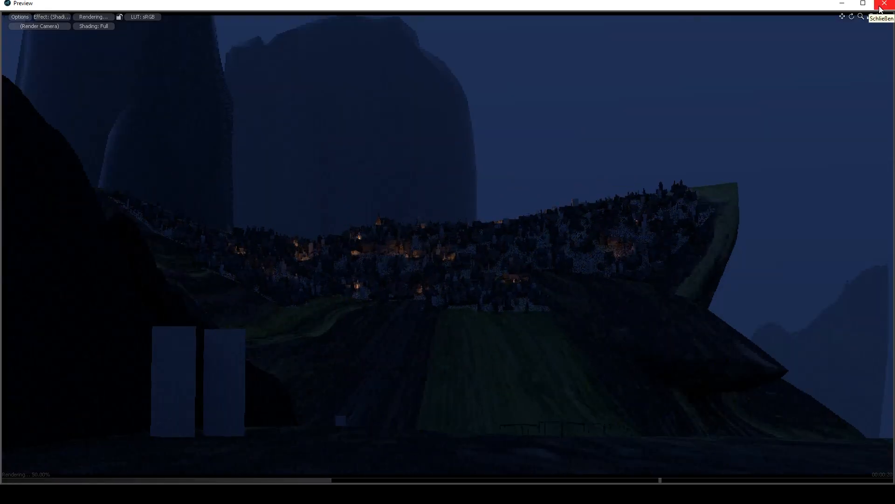
click(881, 6)
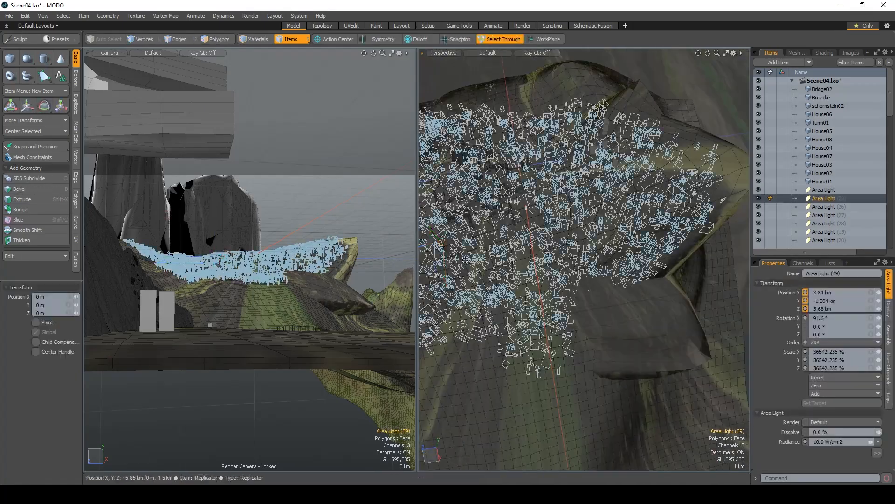
drag(616, 192, 616, 224)
key(Escape)
key(F8)
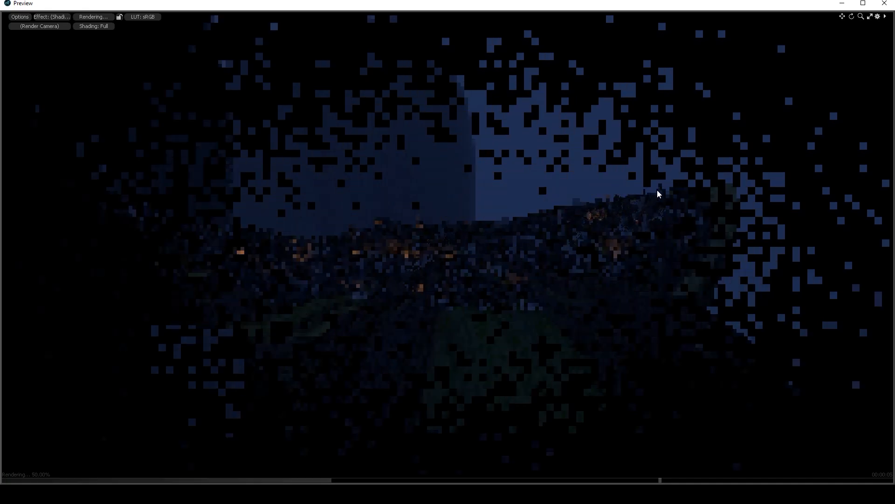
click(883, 5)
- Show the shader tree and hide the tall rock columns and the dark foreground rock in the camera view
click(824, 53)
scroll(820, 140, up, 4)
click(233, 224)
key(h)
click(122, 261)
key(h)
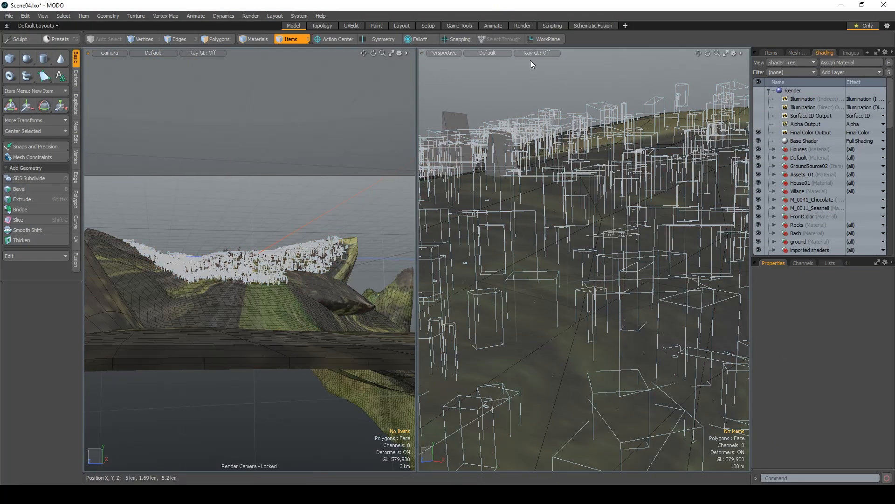